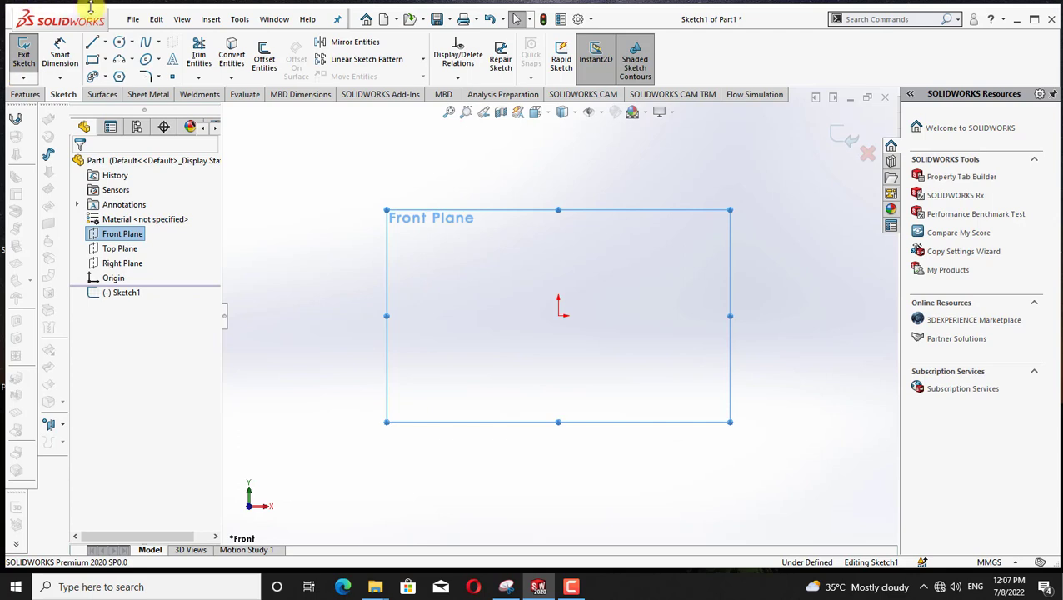
Sketch a center rectangle about 88 mm wide and 135 mm high on the Front Plane, centred on the origin.
click(106, 61)
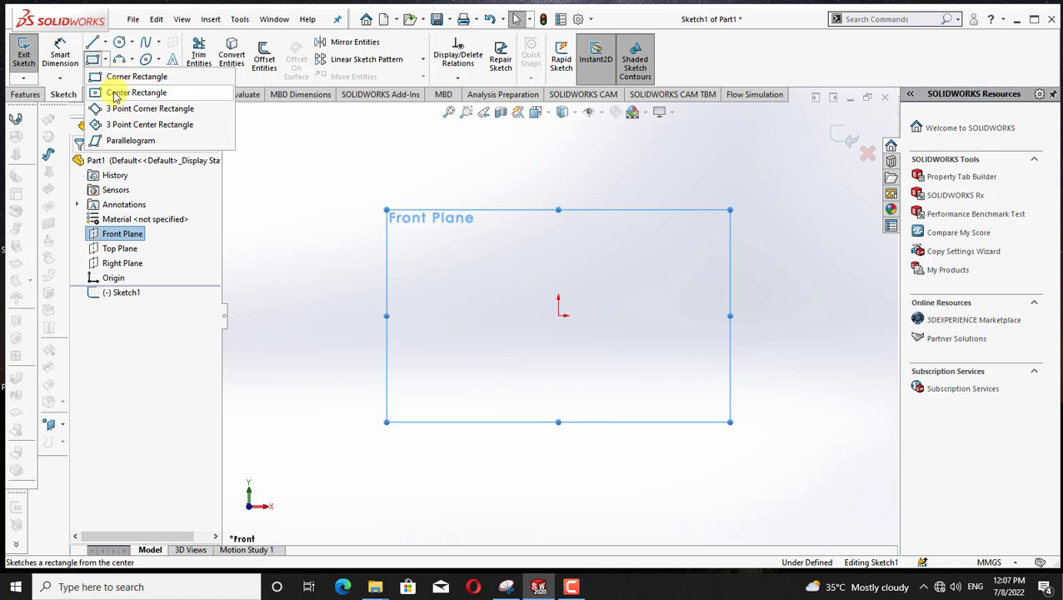
click(116, 94)
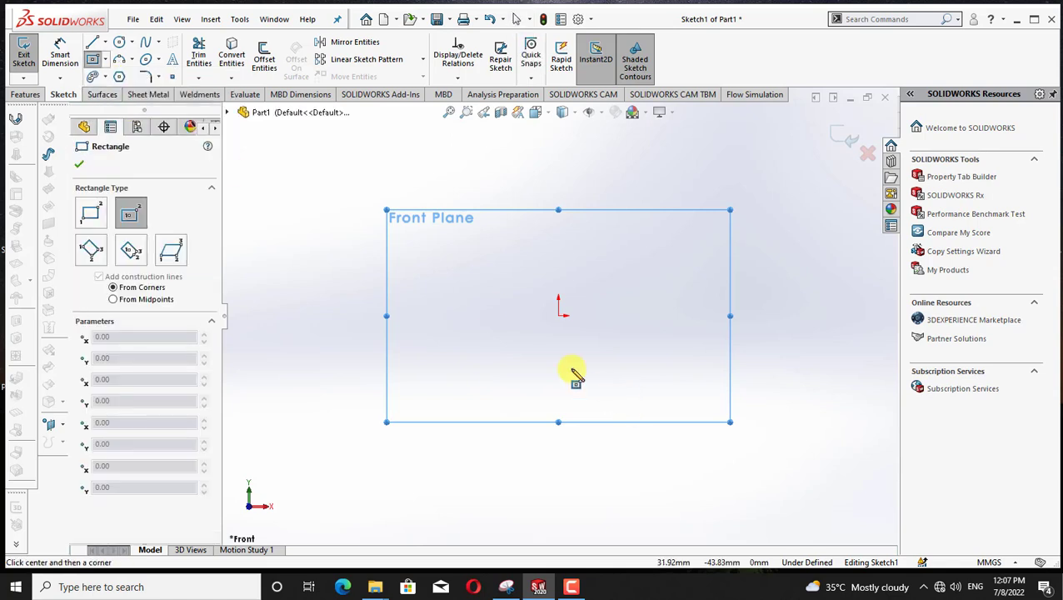
click(559, 318)
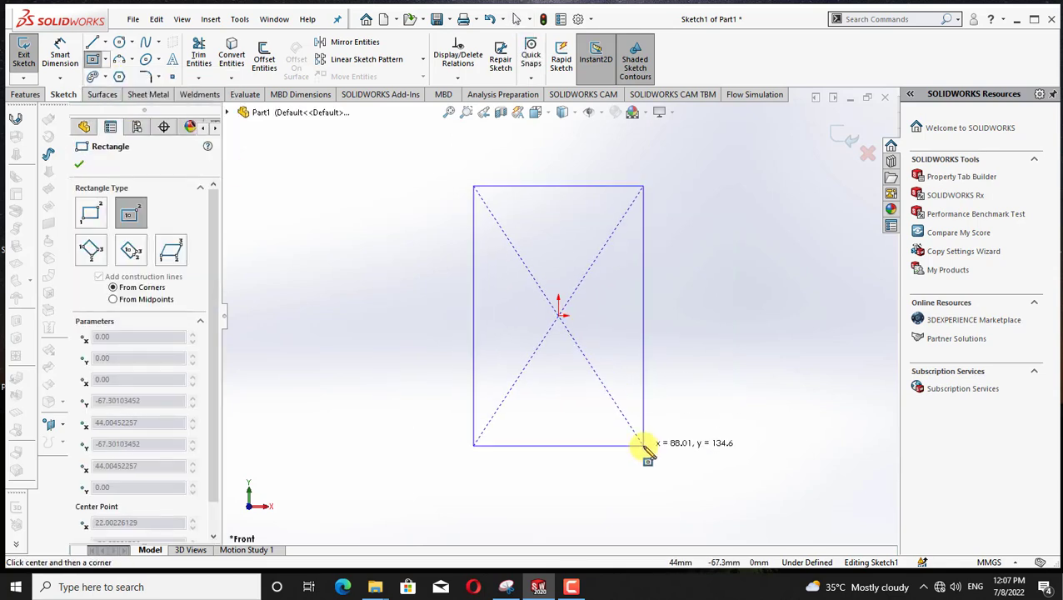
click(643, 445)
right_click(681, 366)
click(690, 365)
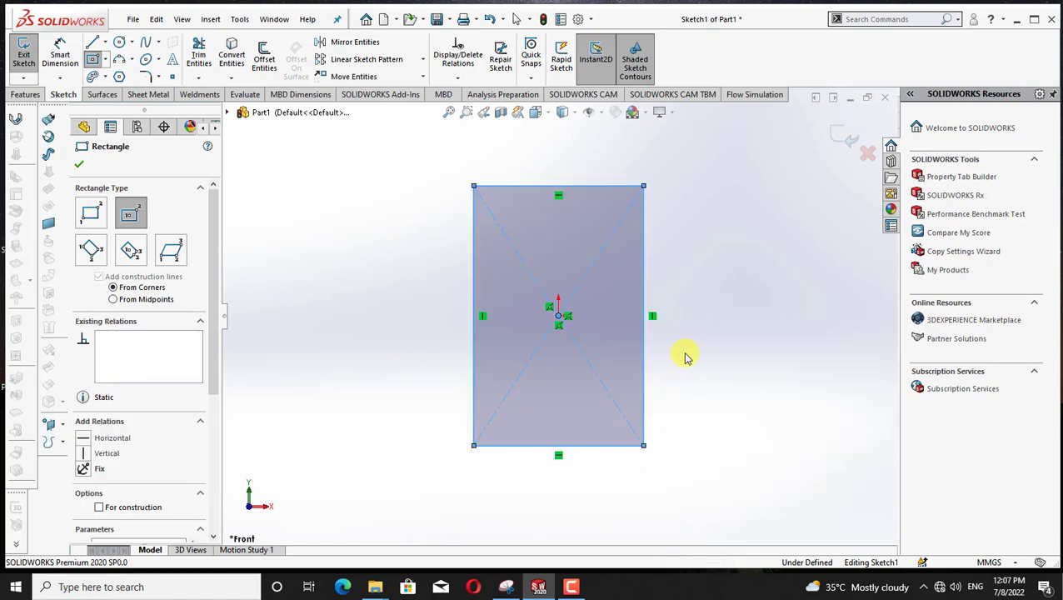
Start a Boss-Extrude of the rectangle in one direction with a depth of about 44 mm.
click(25, 94)
click(25, 60)
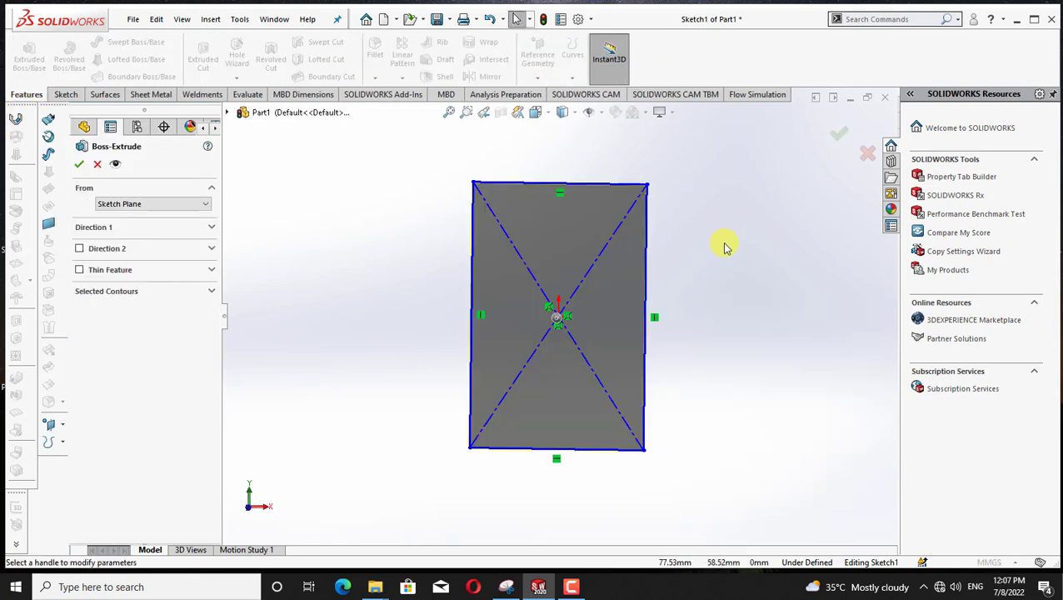
click(496, 367)
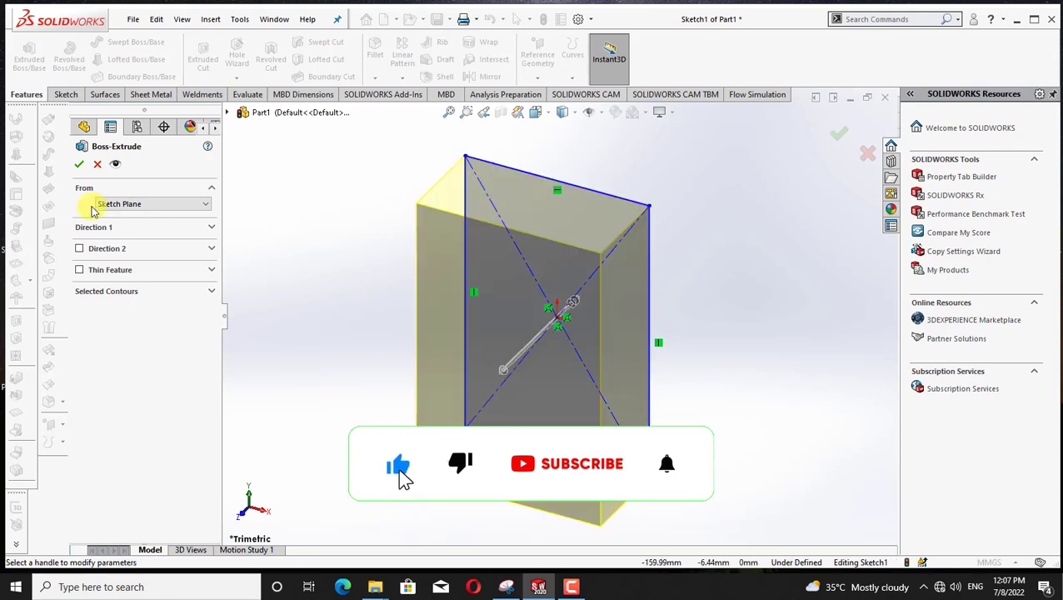
click(80, 249)
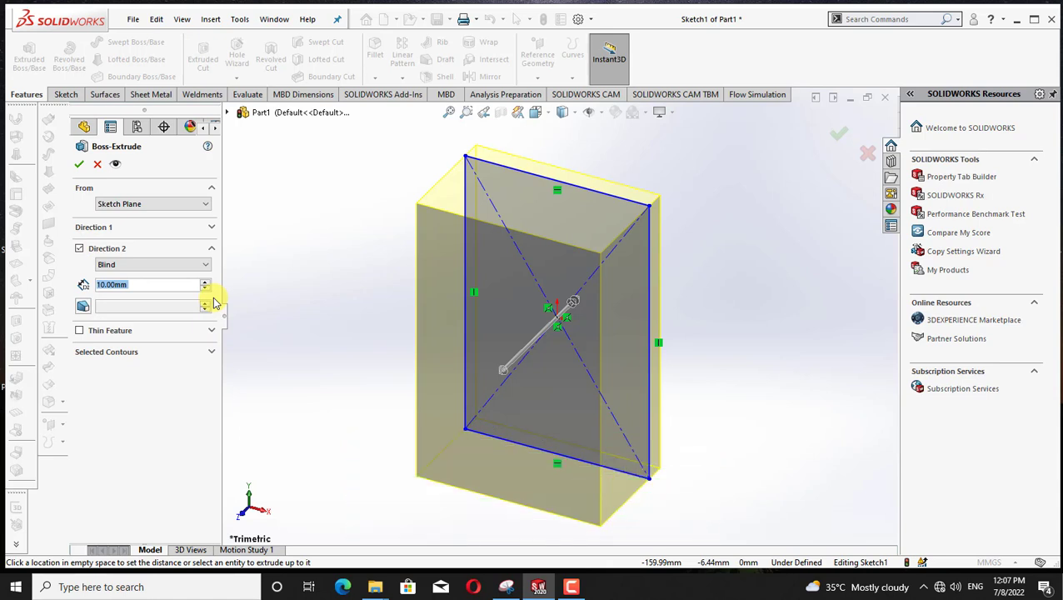
click(79, 249)
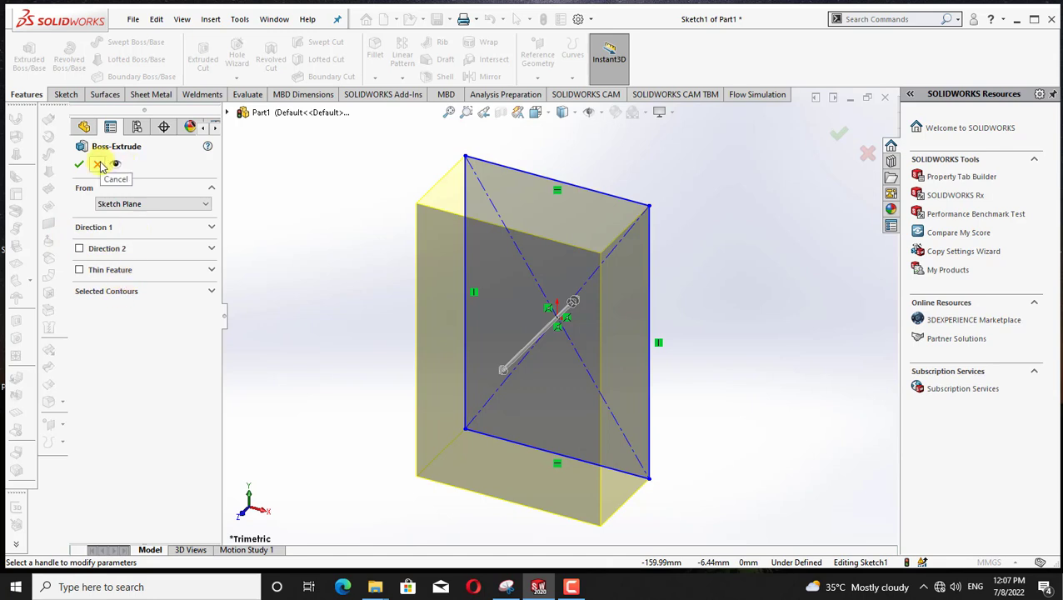
click(172, 208)
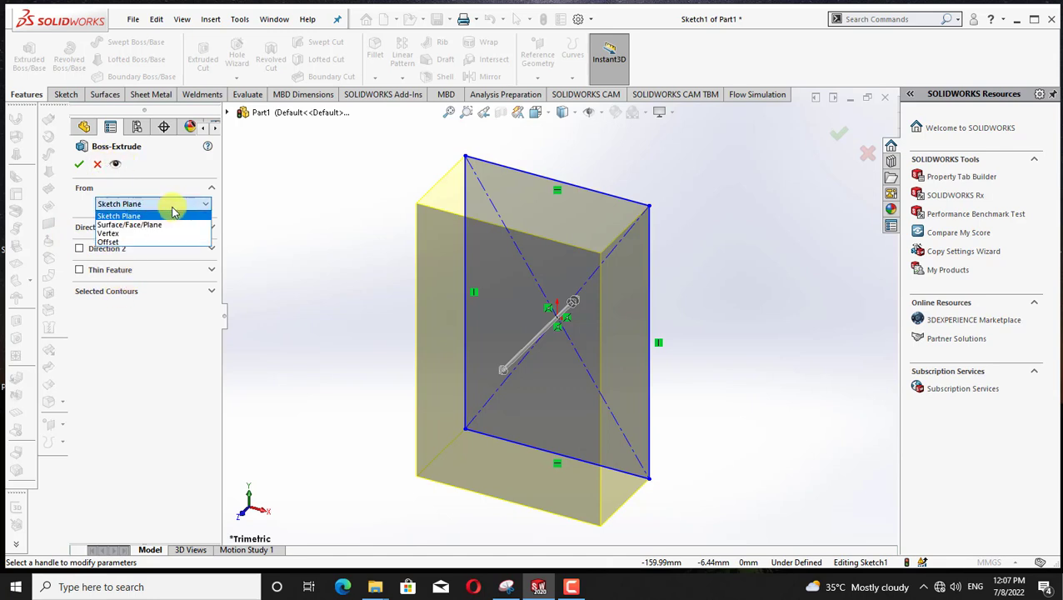
click(349, 238)
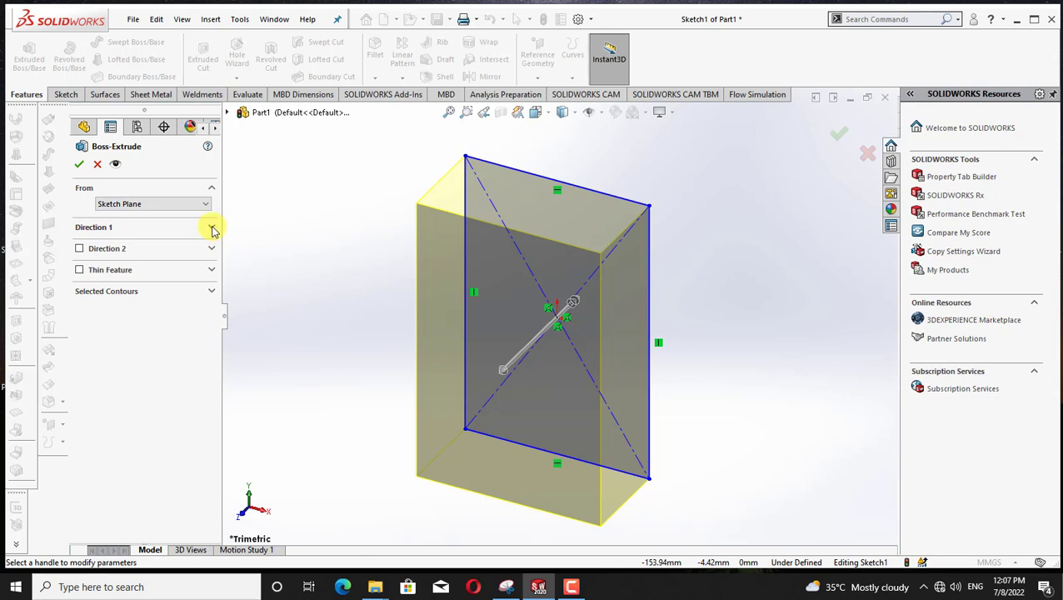
Set the blind extrusion depth in Direction 1 to 50 mm and finish the block.
click(211, 229)
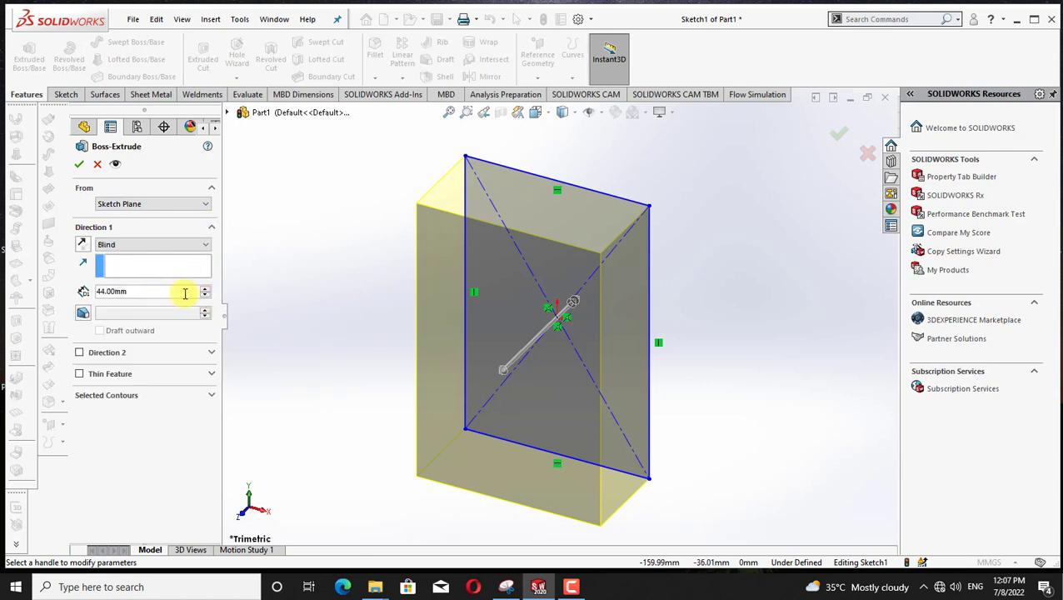
key(BackSpace)
key(BackSpace)
key(BackSpace)
key(BackSpace)
key(BackSpace)
key(BackSpace)
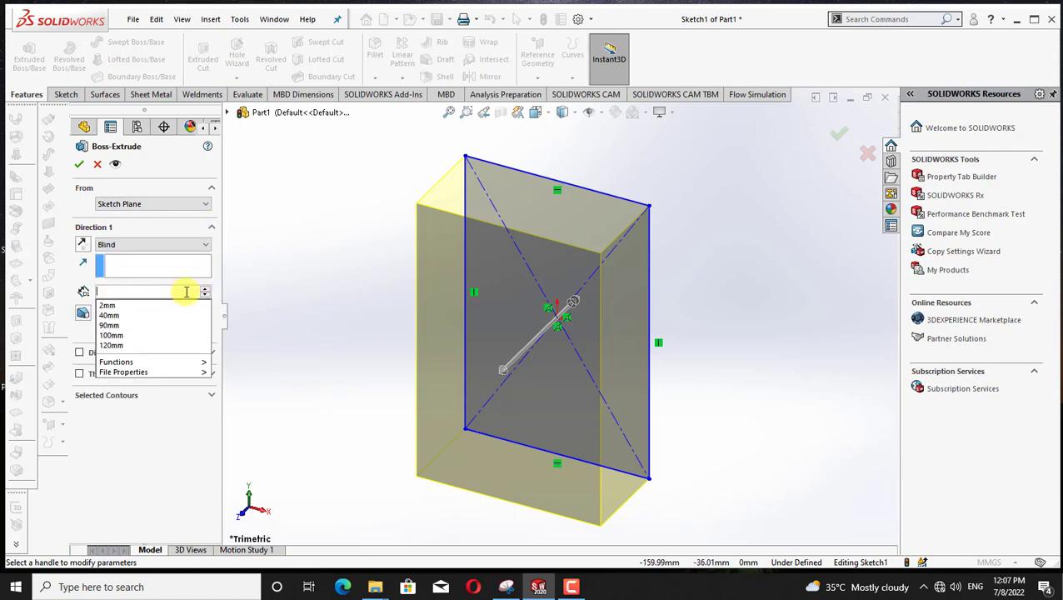
text(50)
key(Return)
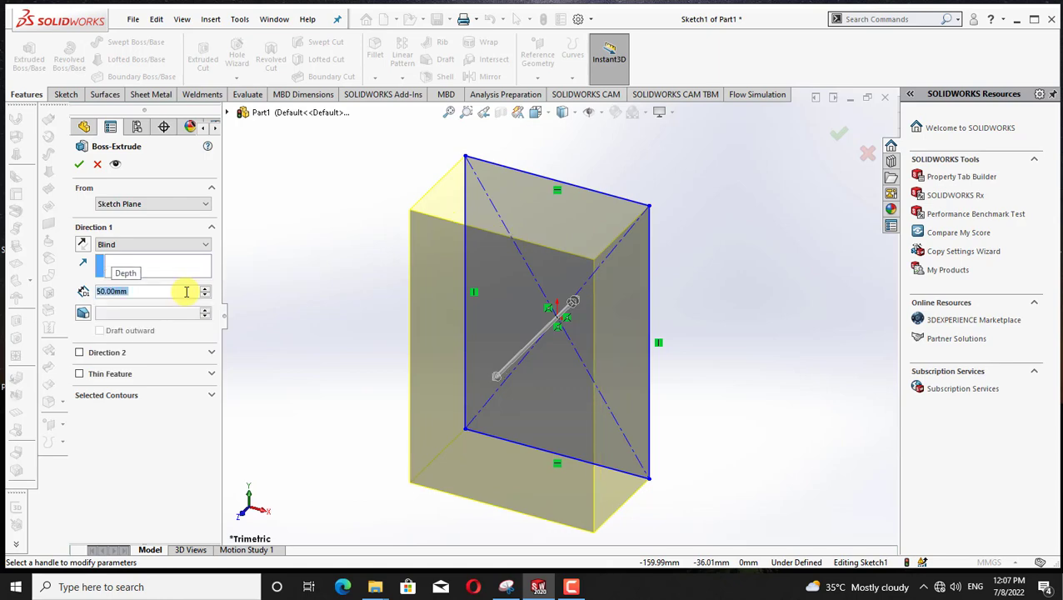
click(78, 165)
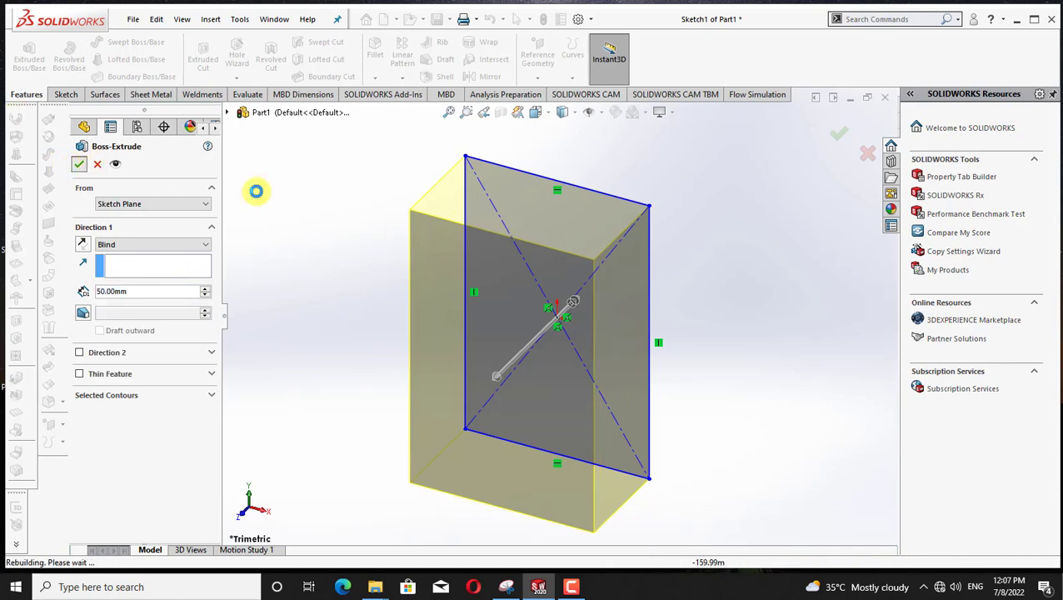
Turn the block's large front face normal to the view and open a new sketch on it.
click(570, 265)
right_click(570, 265)
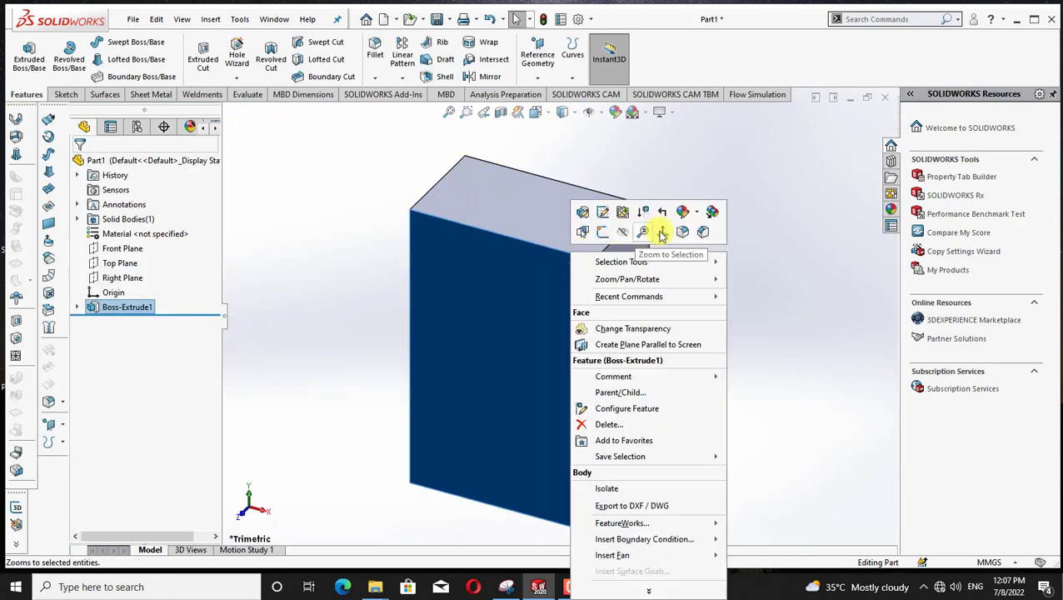
click(662, 230)
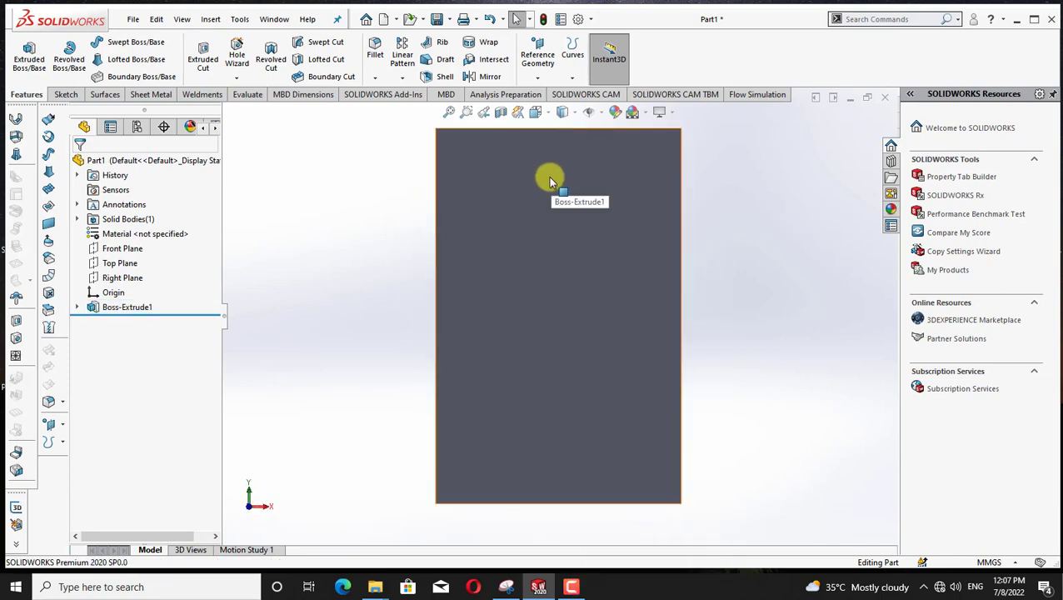
right_click(548, 176)
click(586, 156)
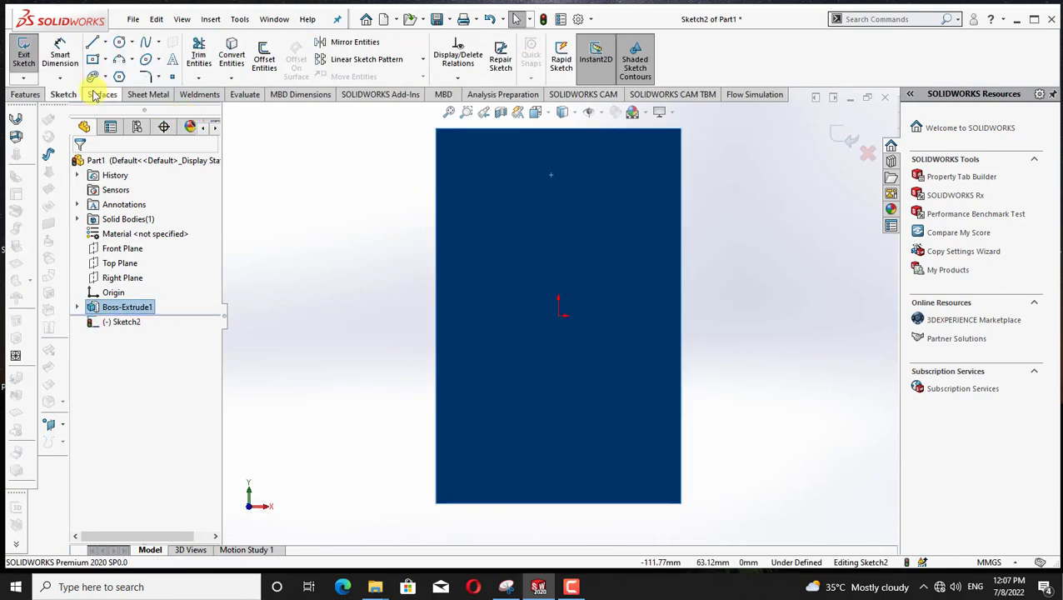
Sketch a corner rectangle about 48 mm high from the face's upper-left corner to its right edge, spanning the full width.
click(104, 59)
click(114, 77)
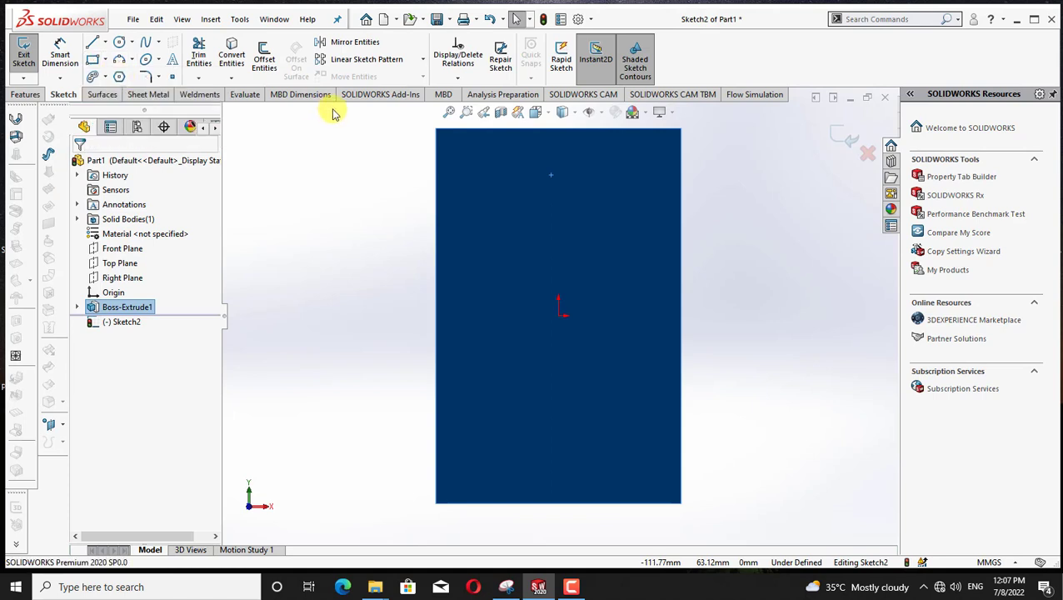
click(435, 129)
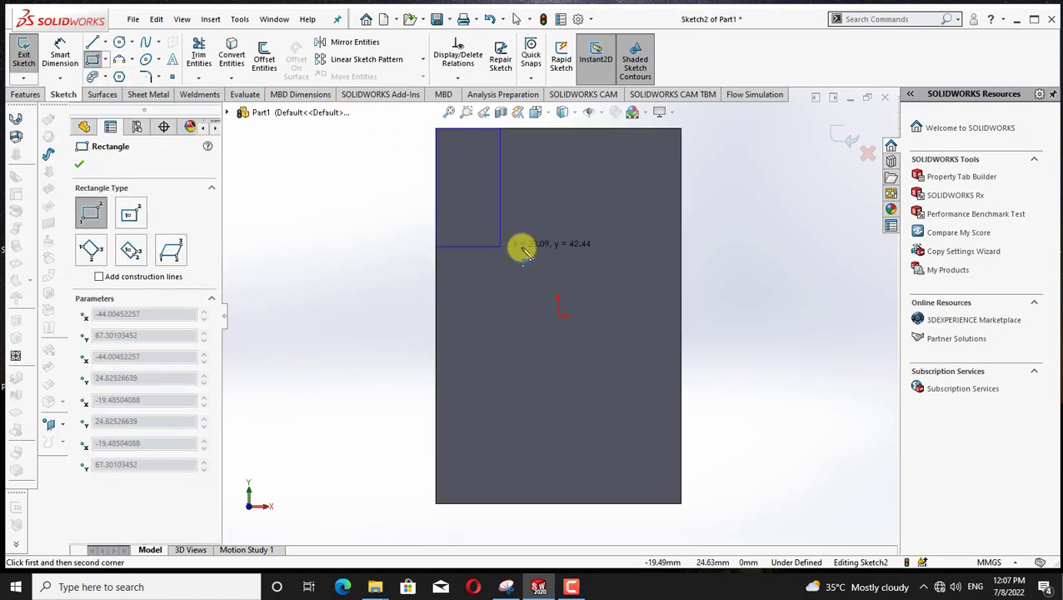
click(681, 264)
right_click(730, 280)
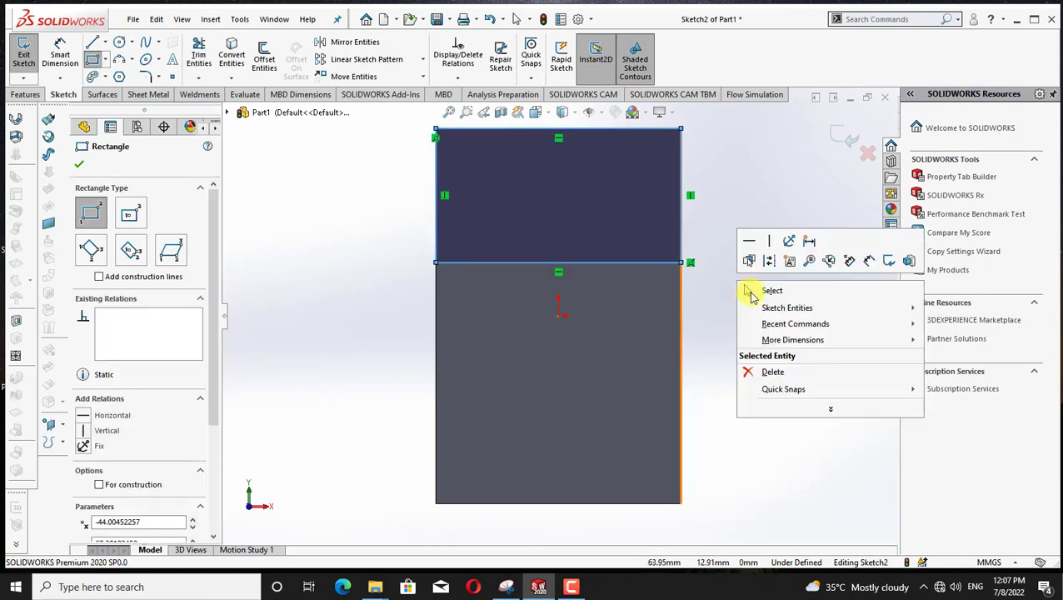
click(755, 288)
Dimension the height of the new rectangle as 50 mm.
click(60, 54)
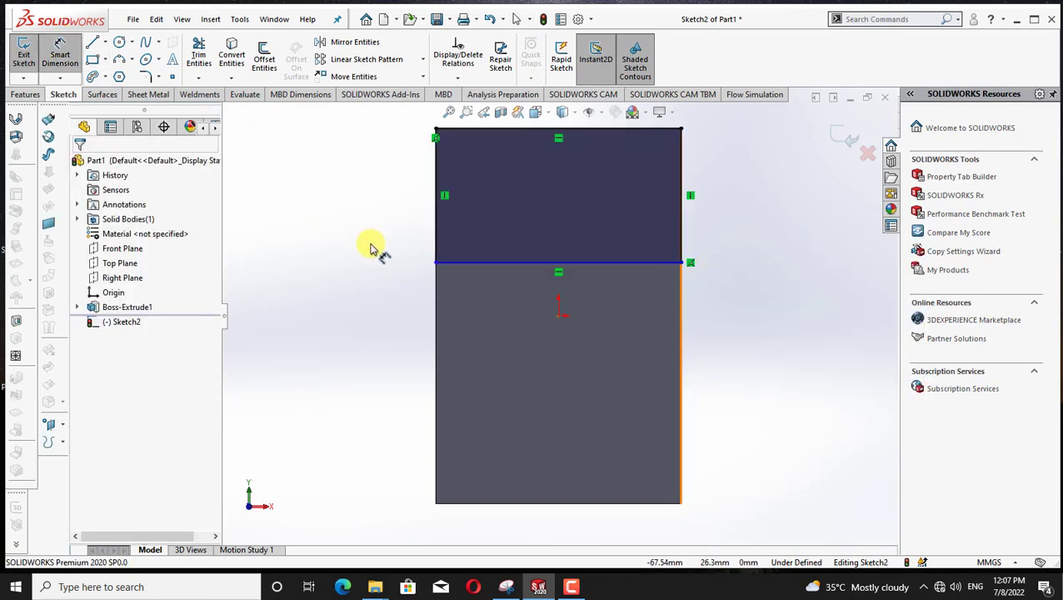
click(436, 250)
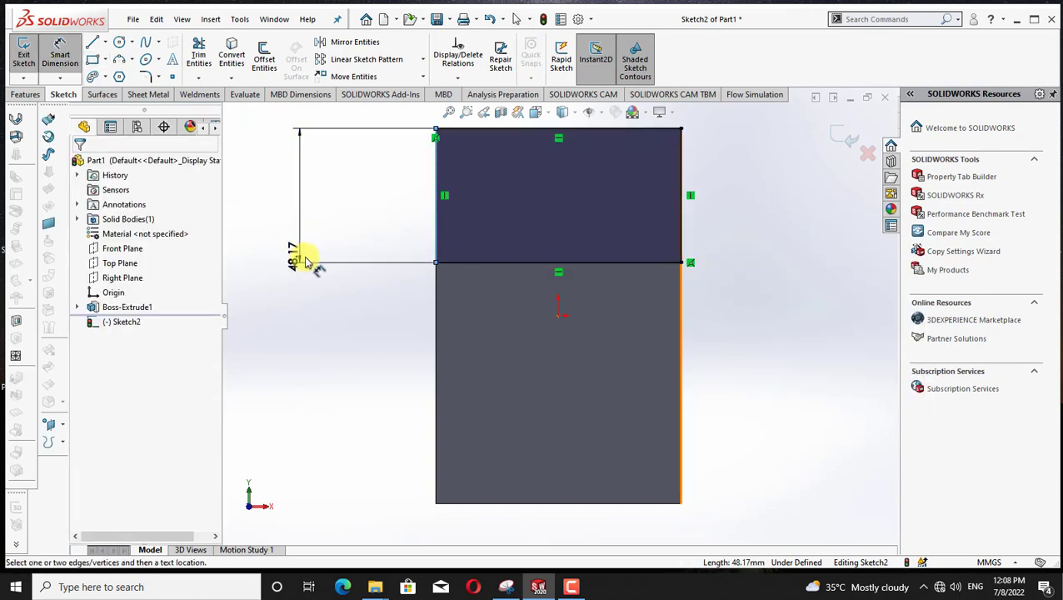
click(305, 263)
text(=)
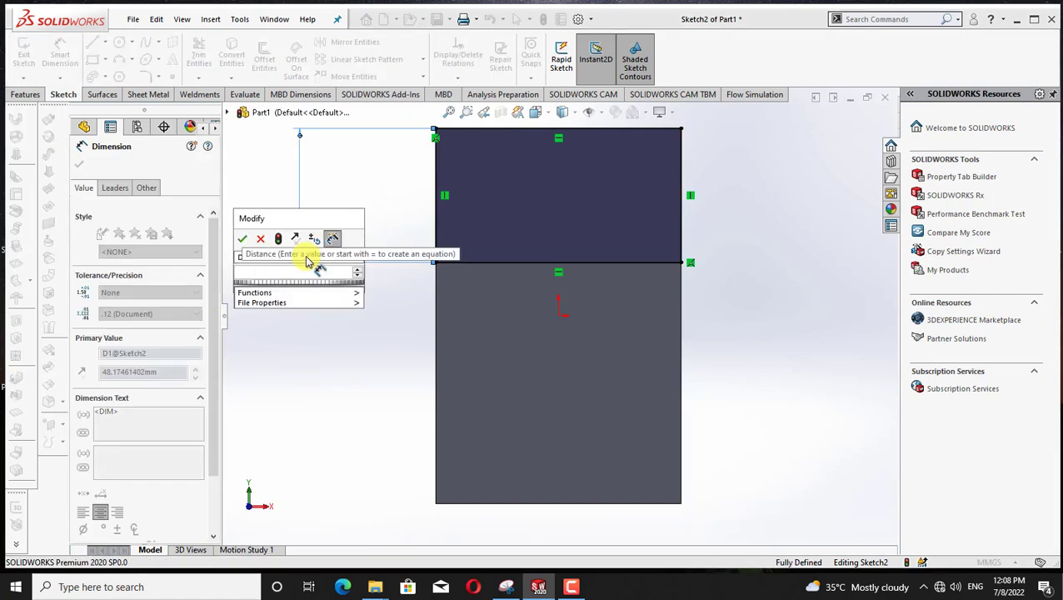
text(50)
key(Return)
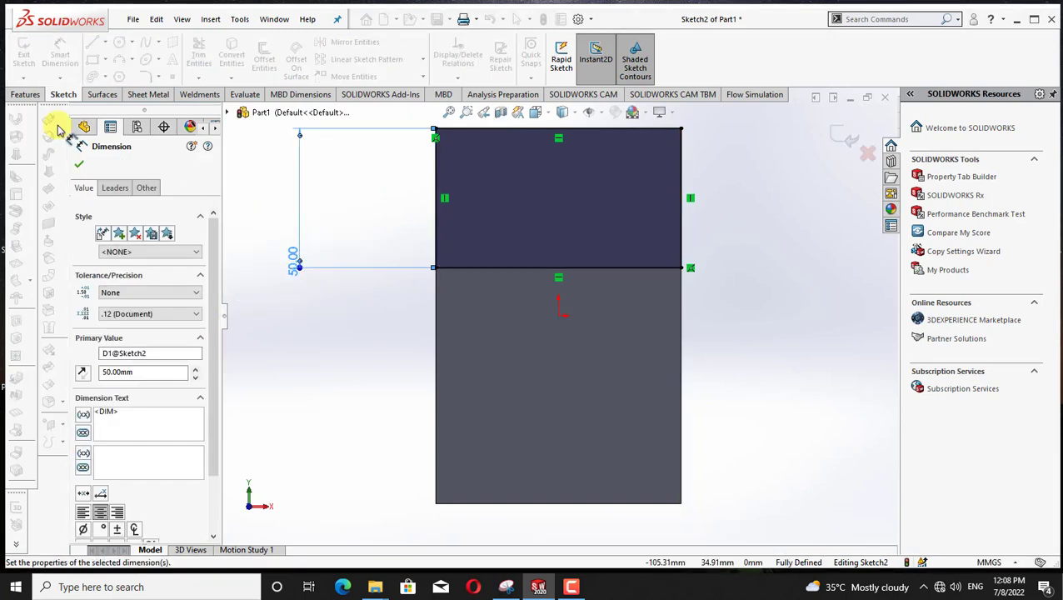
click(79, 165)
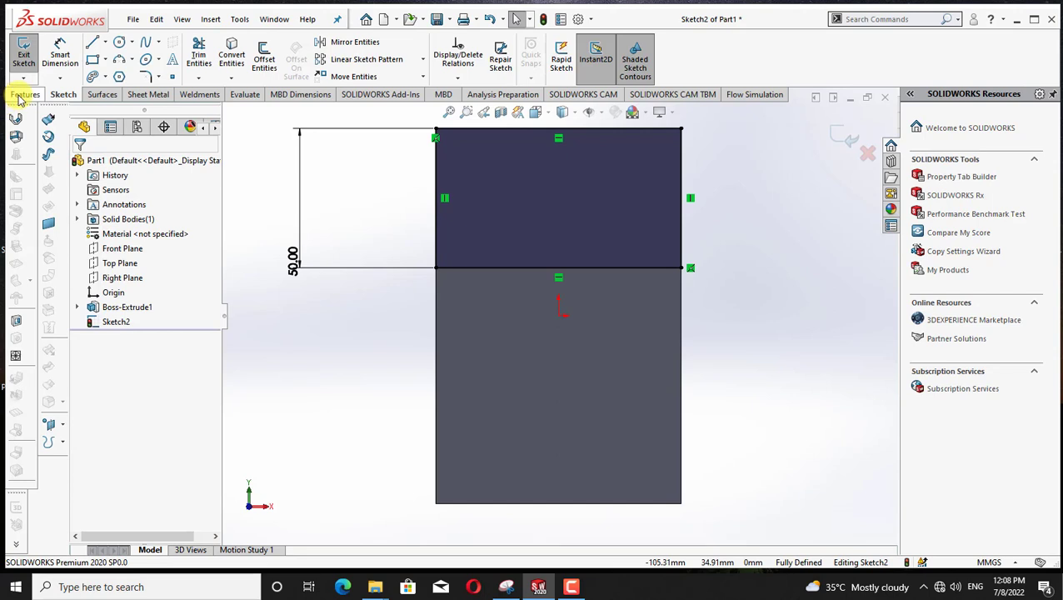
Extrude the 50 mm high rectangle by 70 mm as a blind boss merged with the block.
click(23, 95)
click(29, 57)
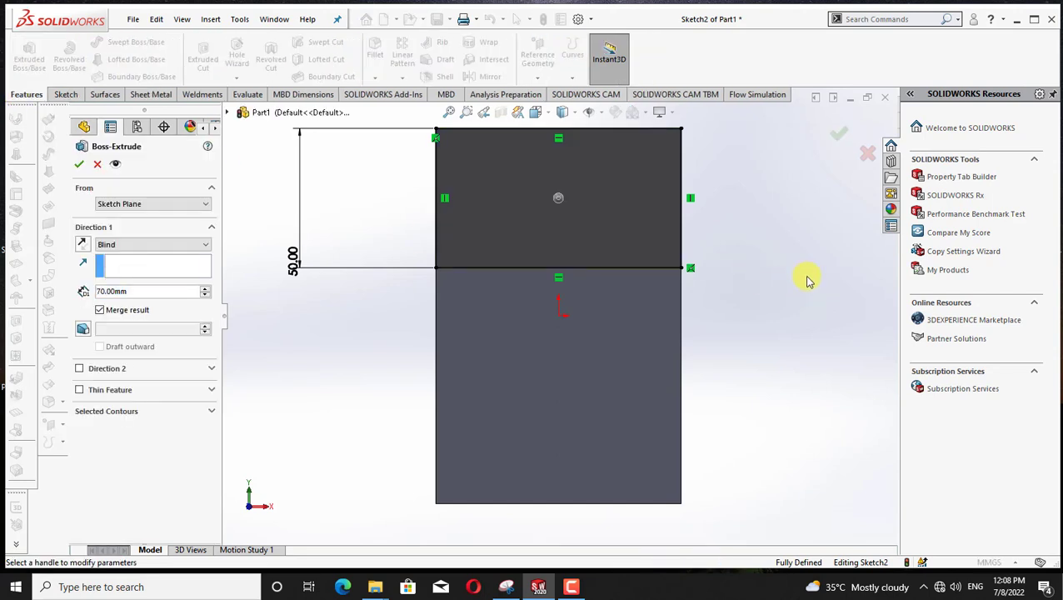
key(Up)
key(Up)
key(Up)
key(Up)
key(Up)
key(Up)
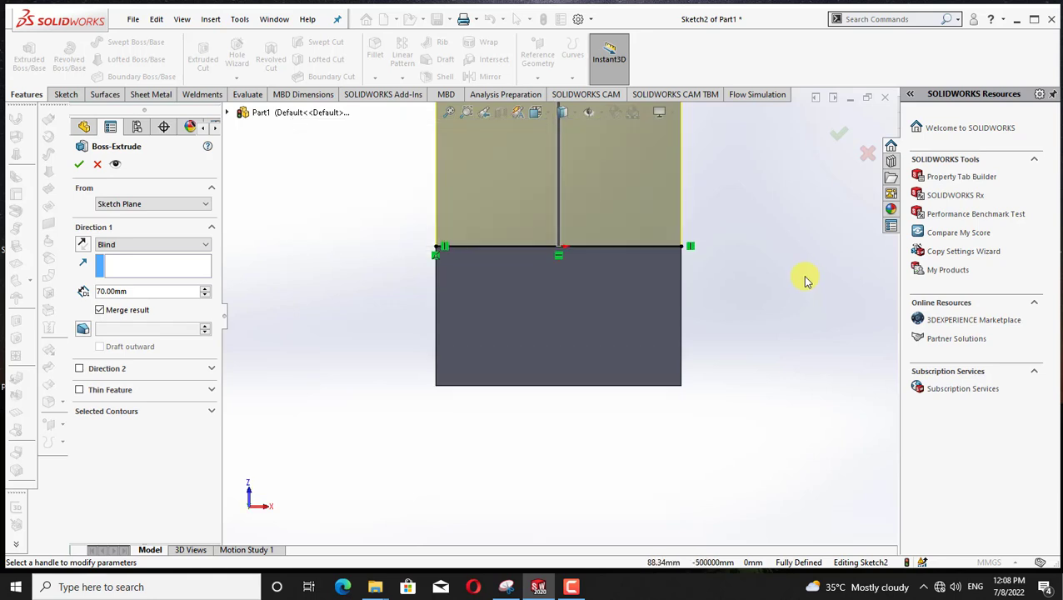
key(z)
key(z)
key(z)
key(z)
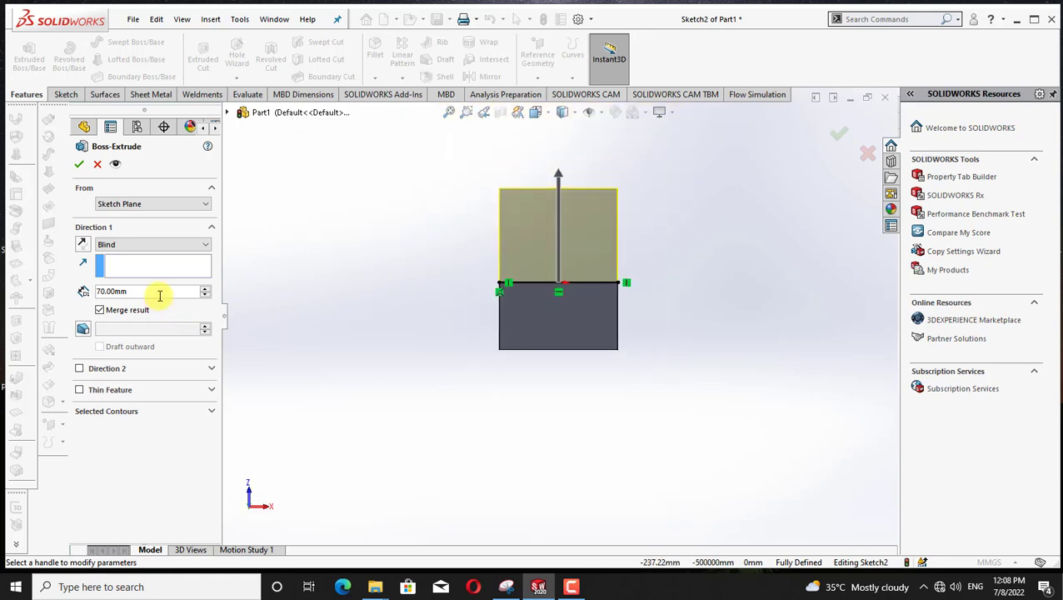
click(76, 166)
Turn the 70 mm extrusion's inner face, adjoining the step, normal to the view and open a new sketch on it.
key(Left)
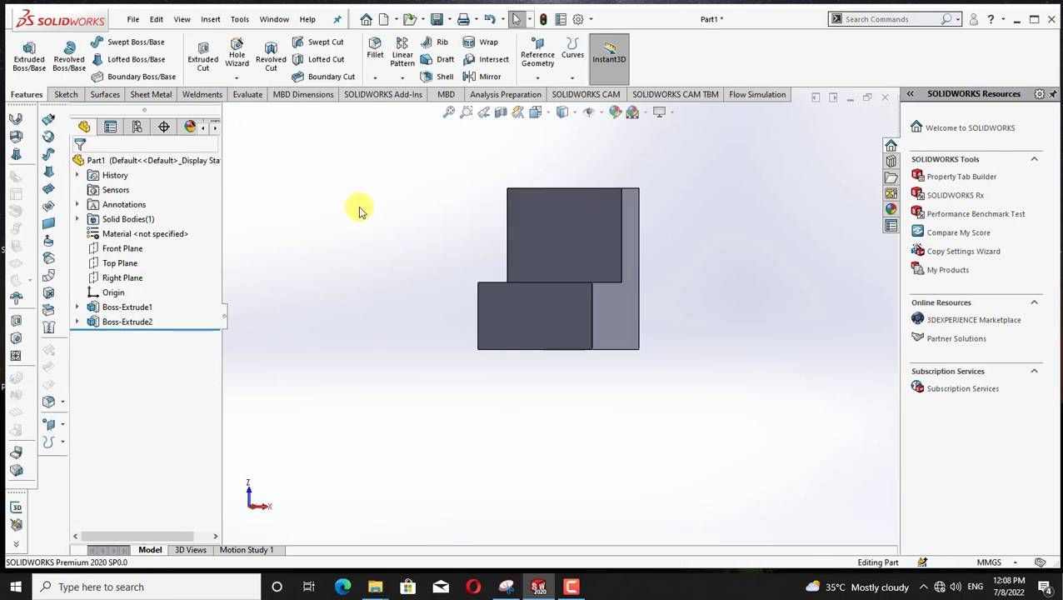
key(ctrl+7)
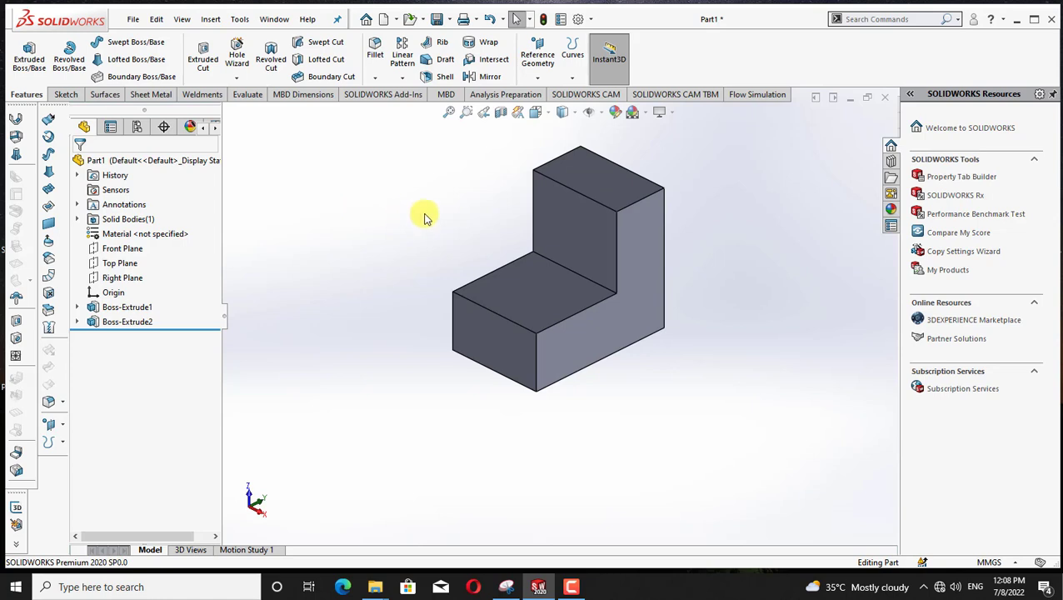
right_click(572, 239)
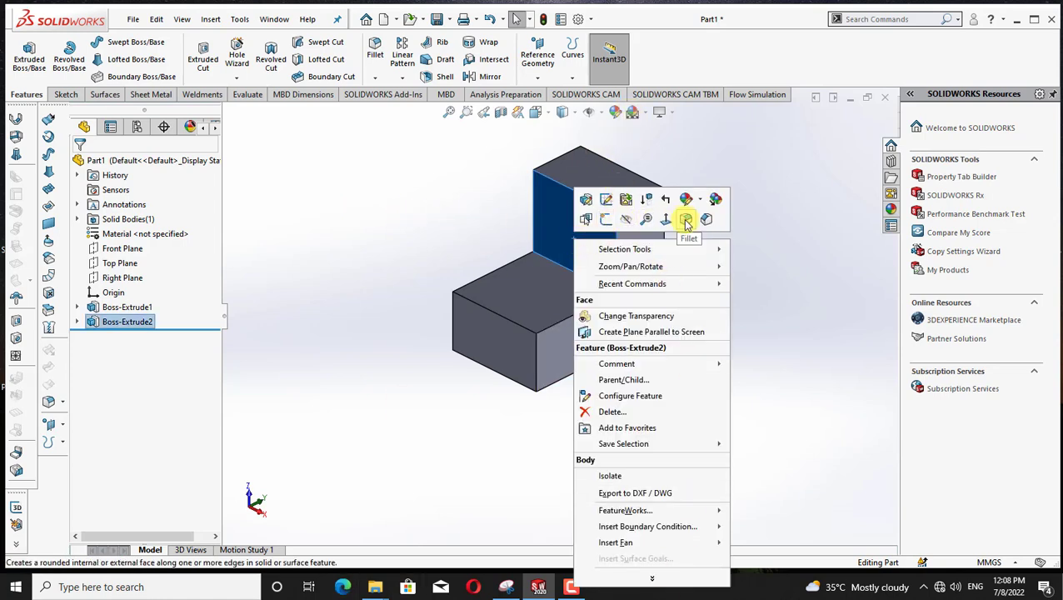
click(666, 218)
right_click(586, 268)
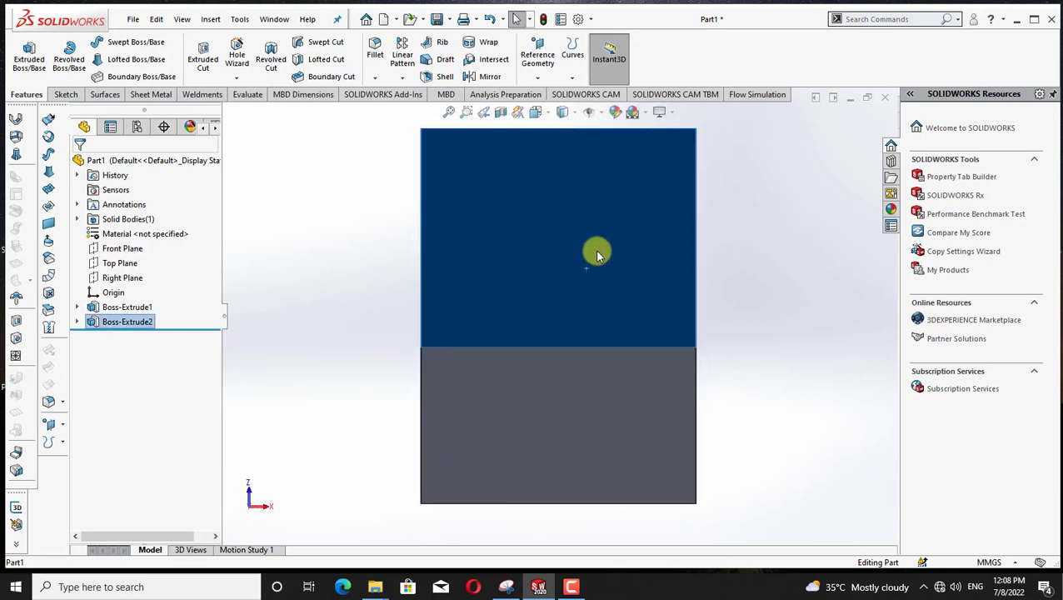
click(628, 232)
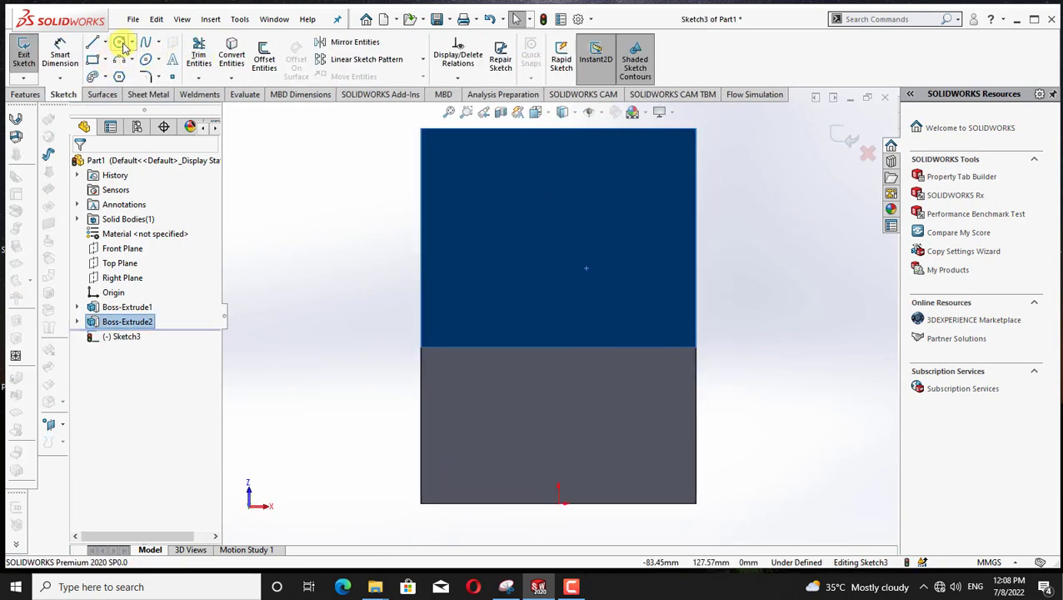
Sketch a circle with a radius of about 20.5 mm on the vertical midline of the inner face, near its middle.
click(119, 43)
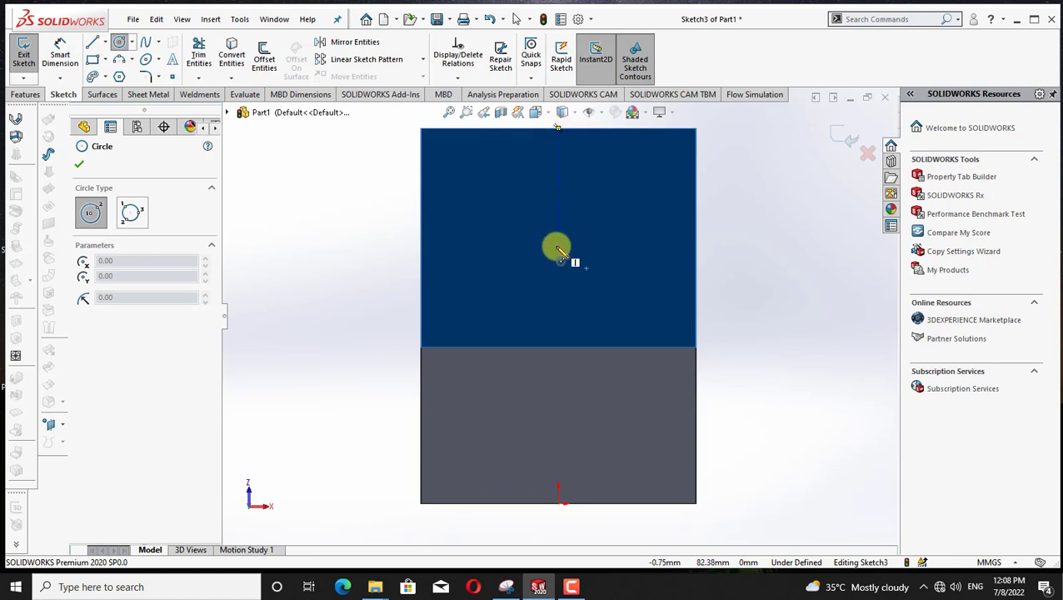
click(558, 240)
click(623, 241)
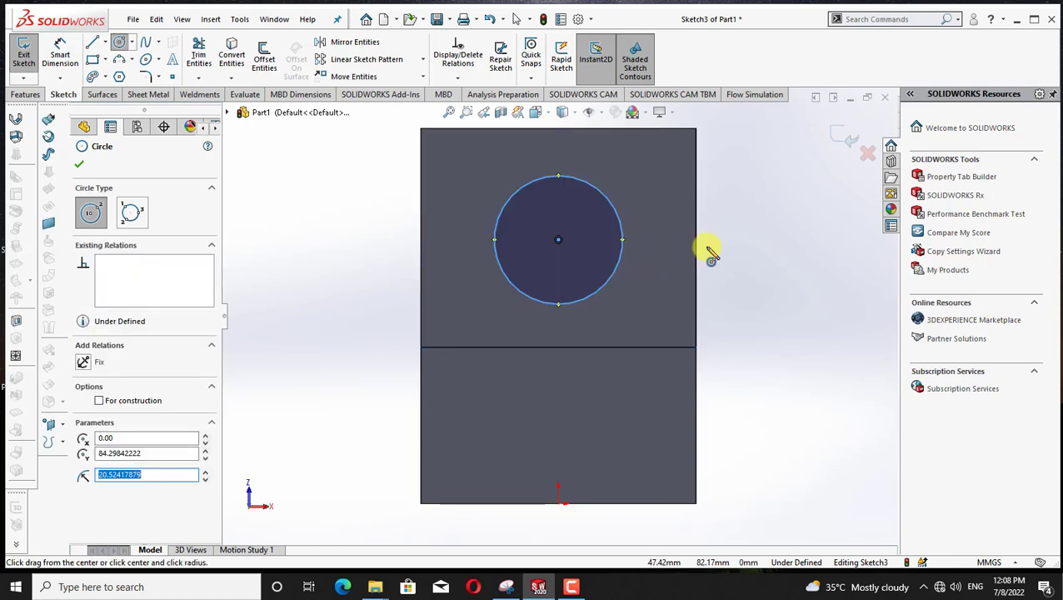
Make an extruded cut from the circle through the upright with the Through All - Both end condition.
right_click(733, 256)
click(758, 265)
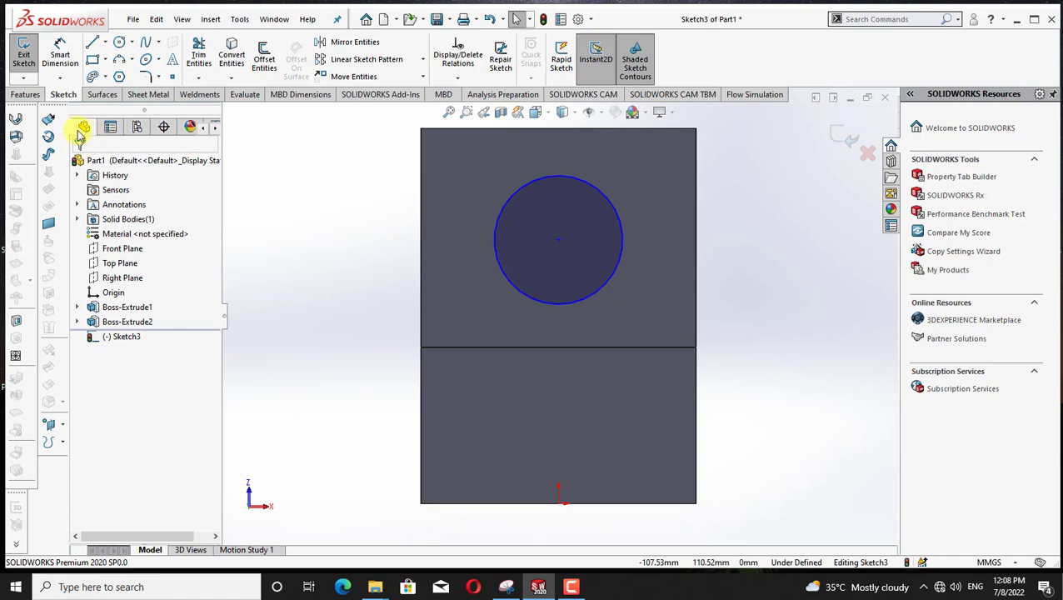
click(18, 94)
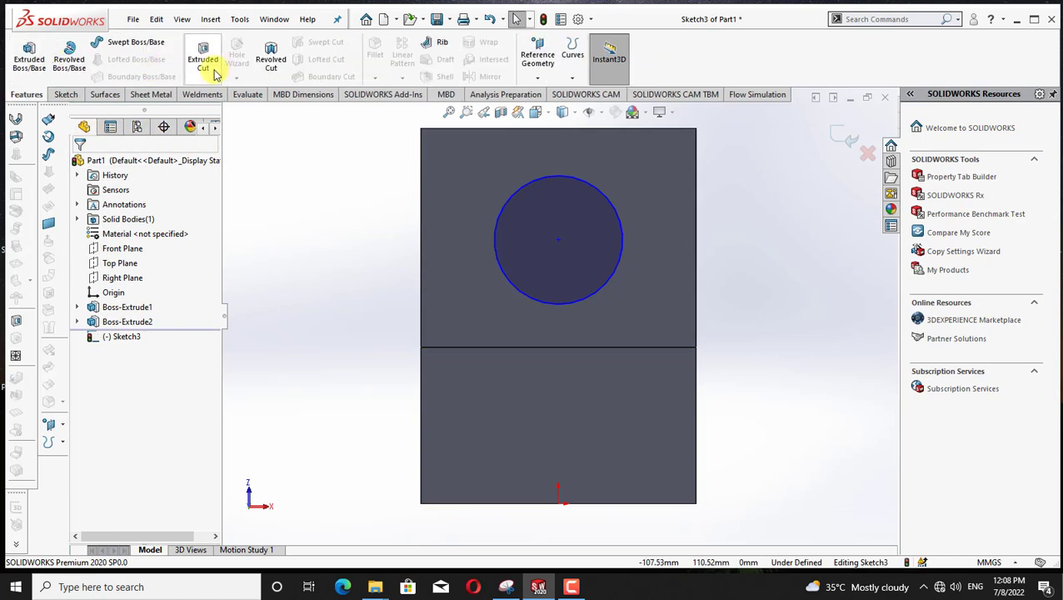
click(205, 62)
click(172, 245)
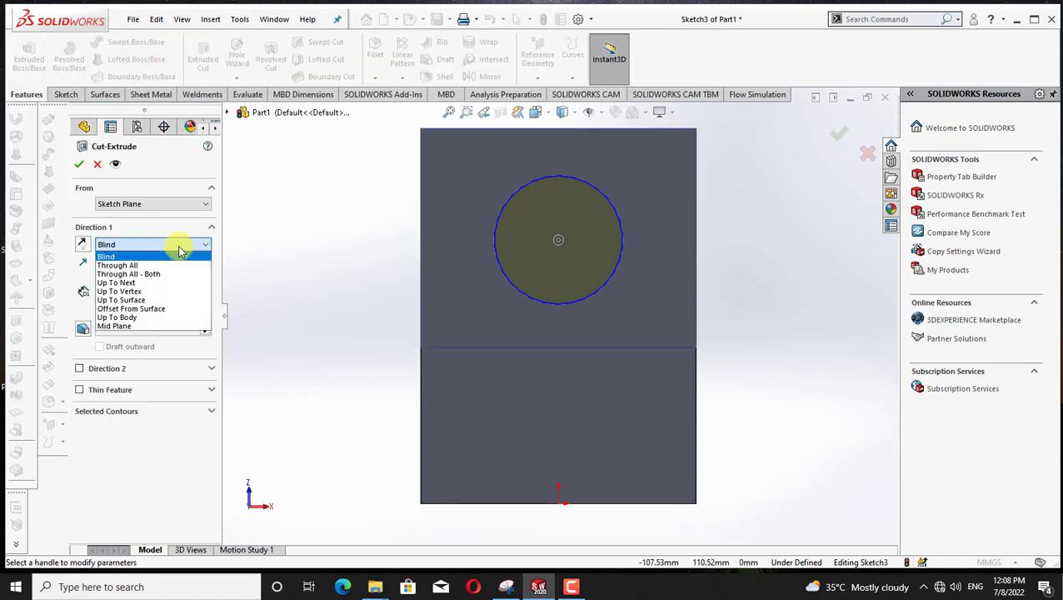
click(173, 275)
click(79, 165)
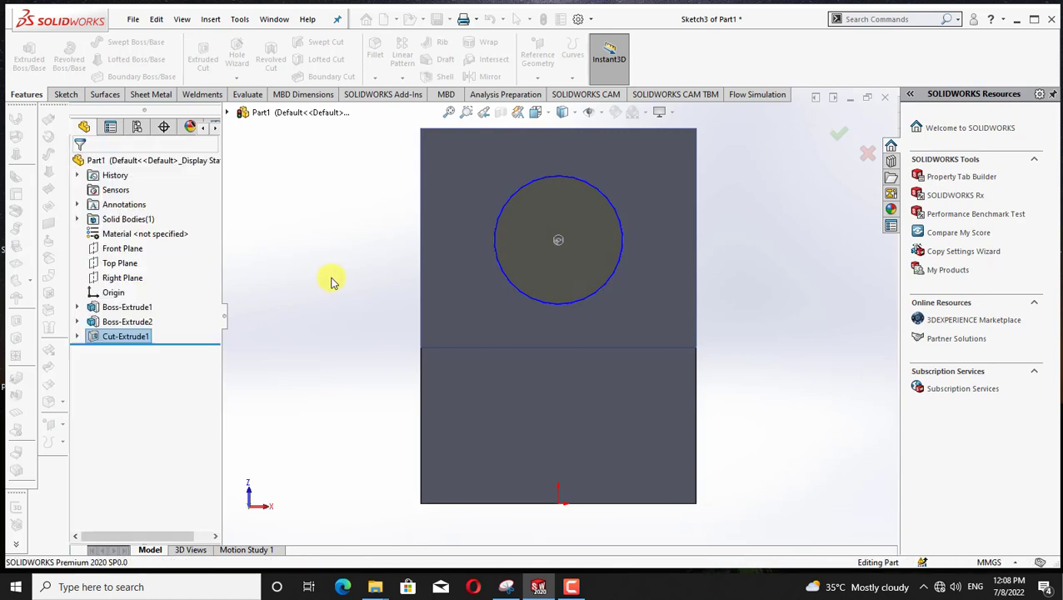
key(ctrl+7)
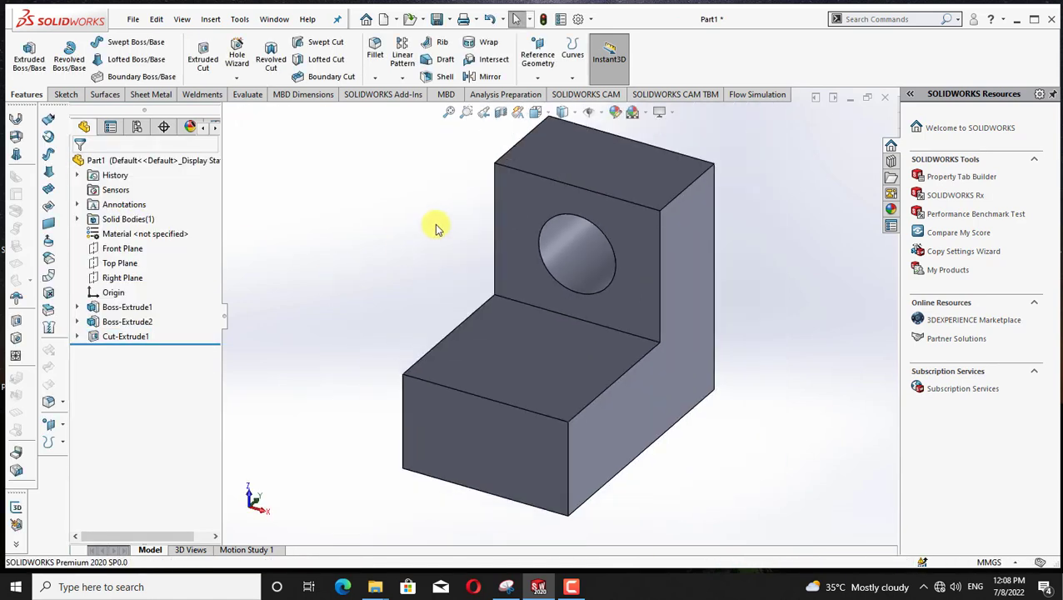
Fillet the inner corner edge between the step and the upright with a 10 mm symmetric radius.
click(375, 77)
click(392, 96)
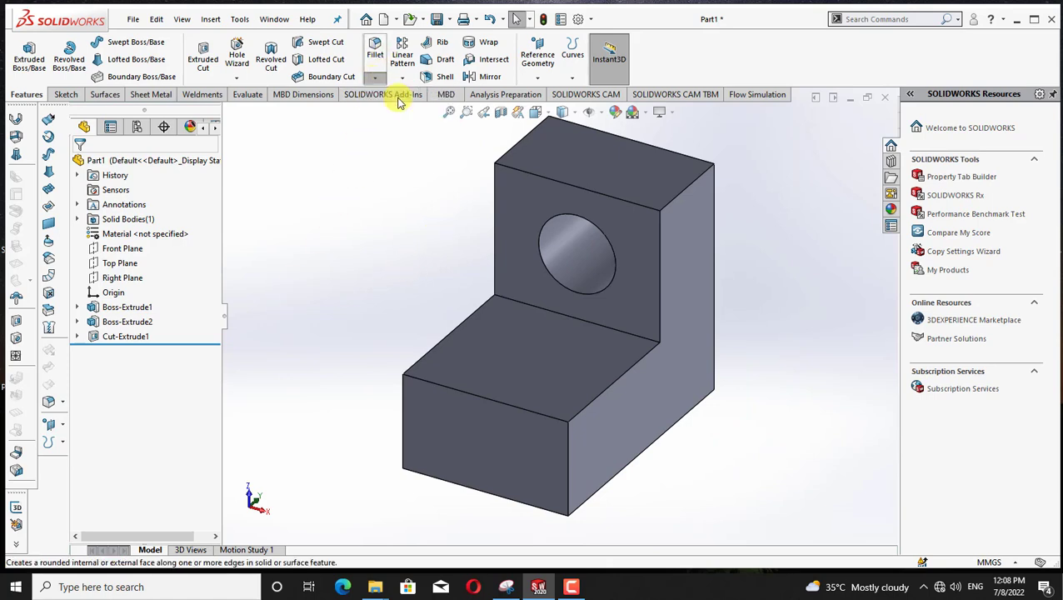
click(655, 343)
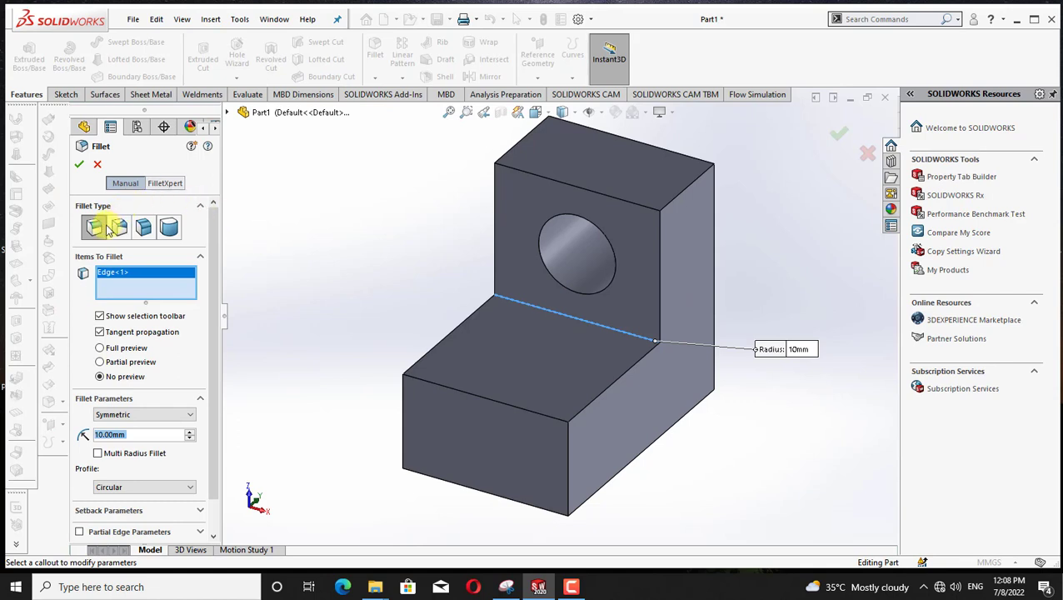
click(78, 167)
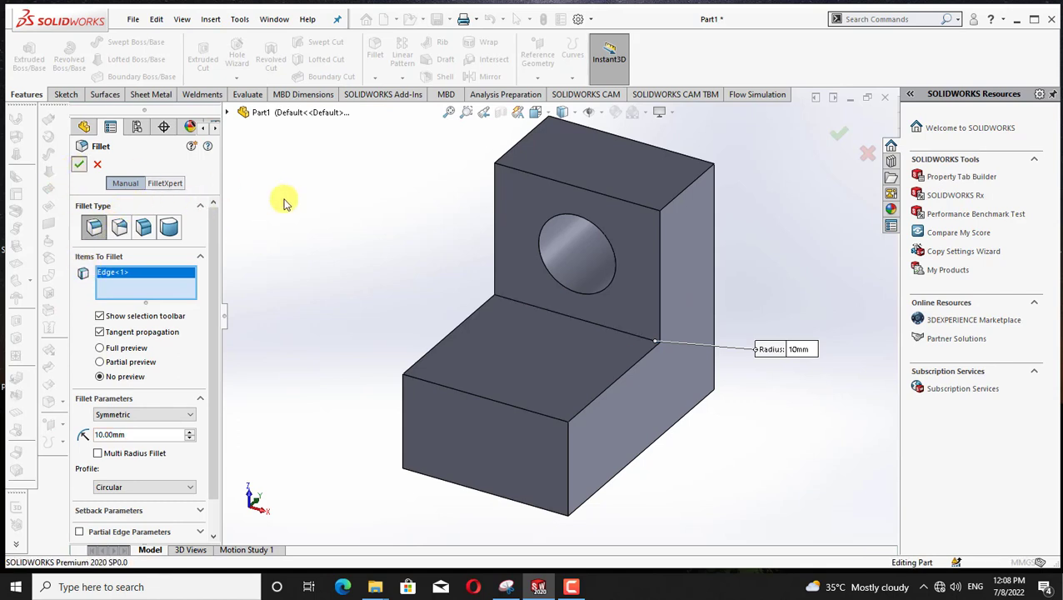
Fillet the two opposite side edges of the upright's top face with a 20 mm radius.
click(677, 195)
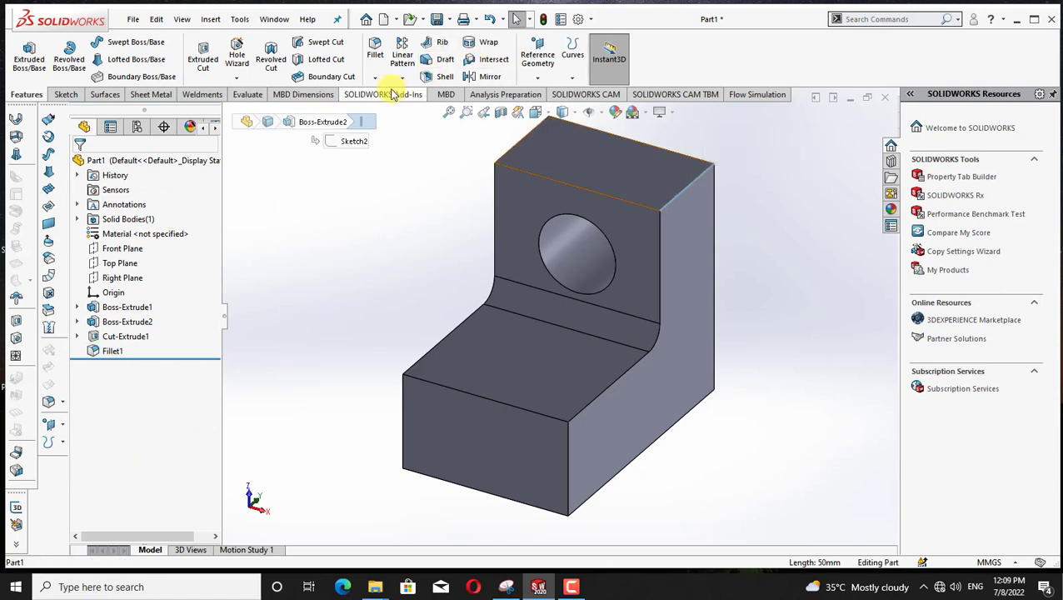
click(376, 78)
click(382, 94)
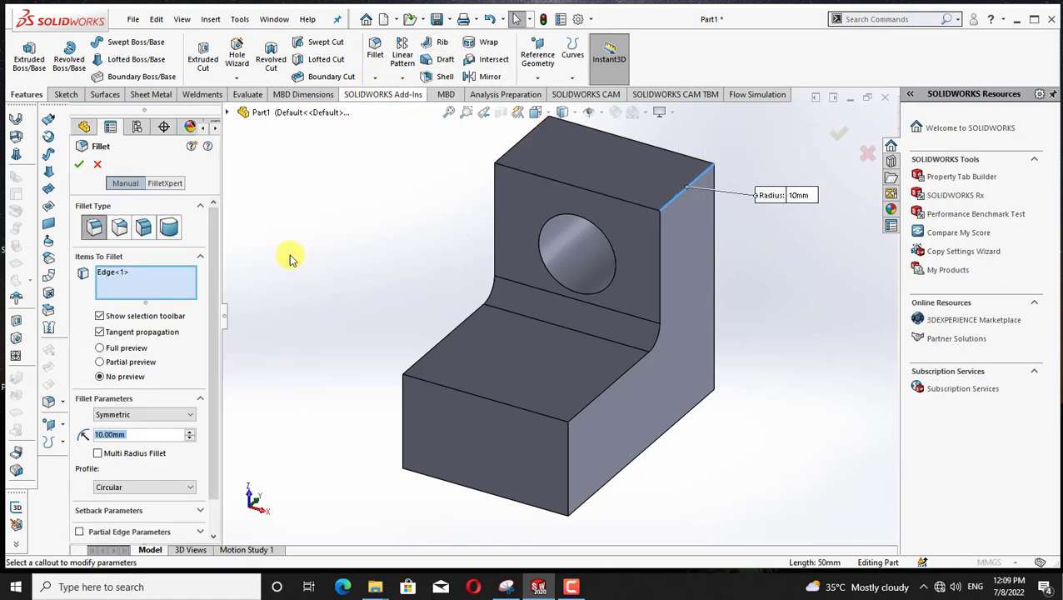
click(190, 432)
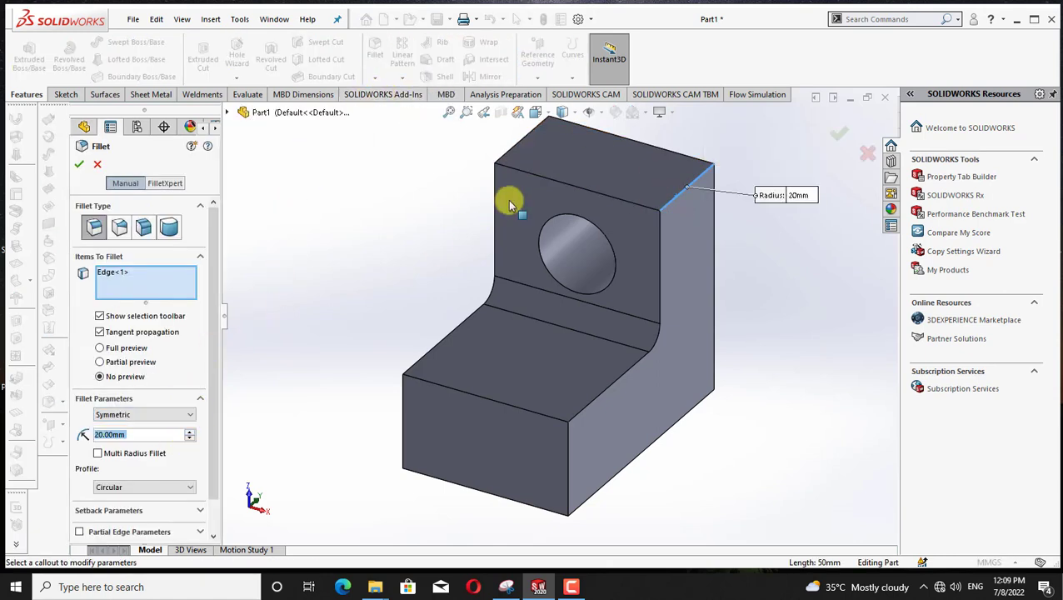
click(528, 137)
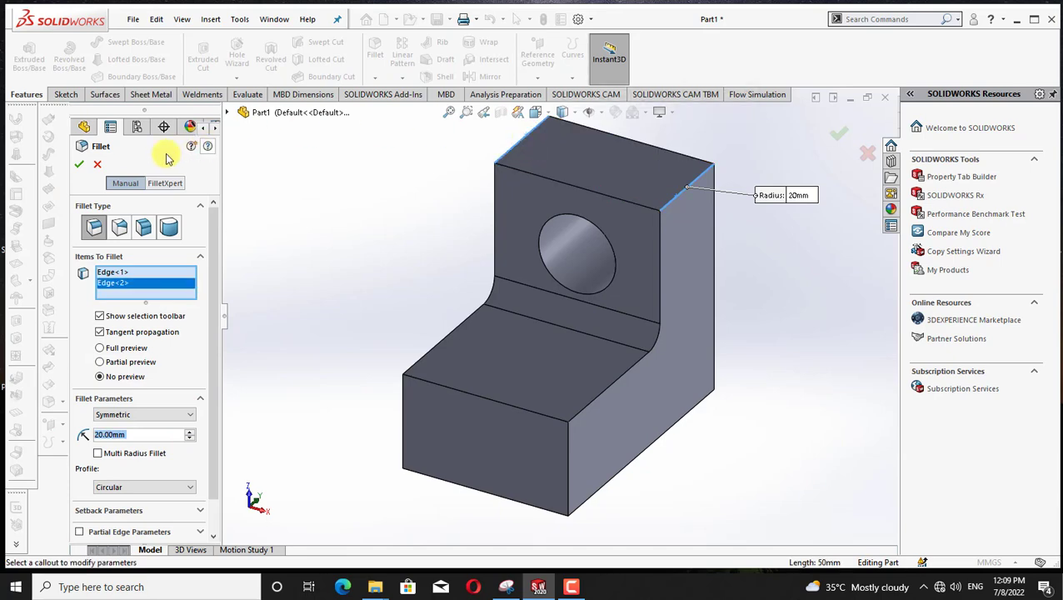
click(79, 165)
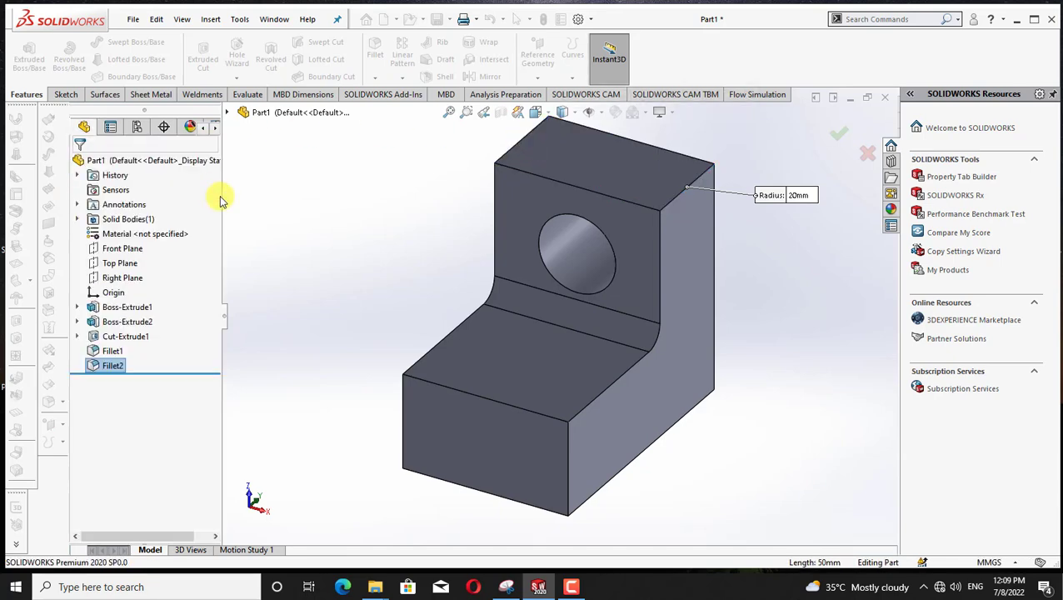
click(353, 215)
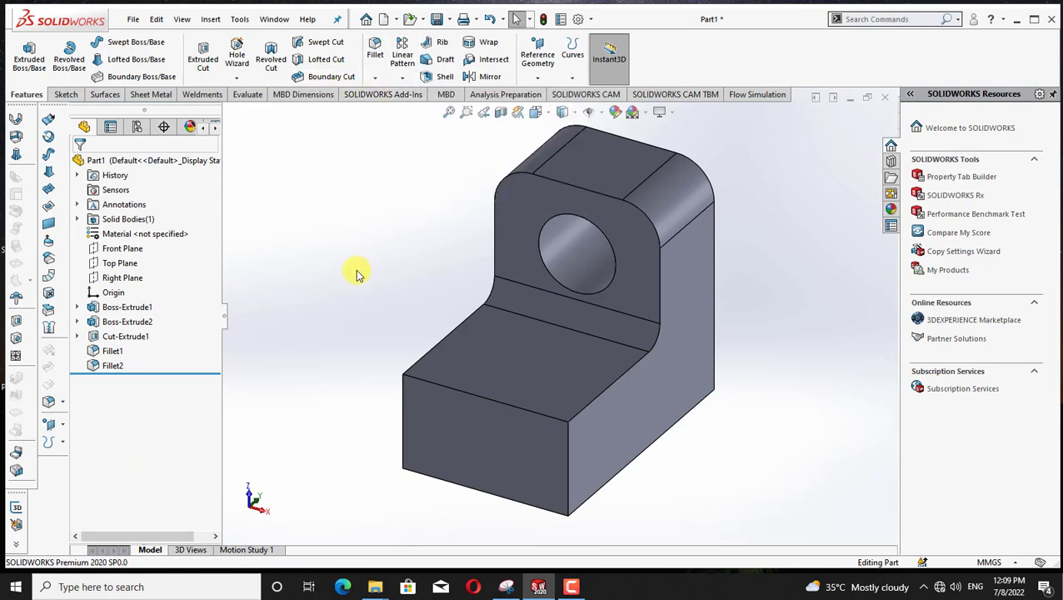
Fillet the front upper edge of the lower step with a 20 mm radius.
click(375, 79)
click(376, 88)
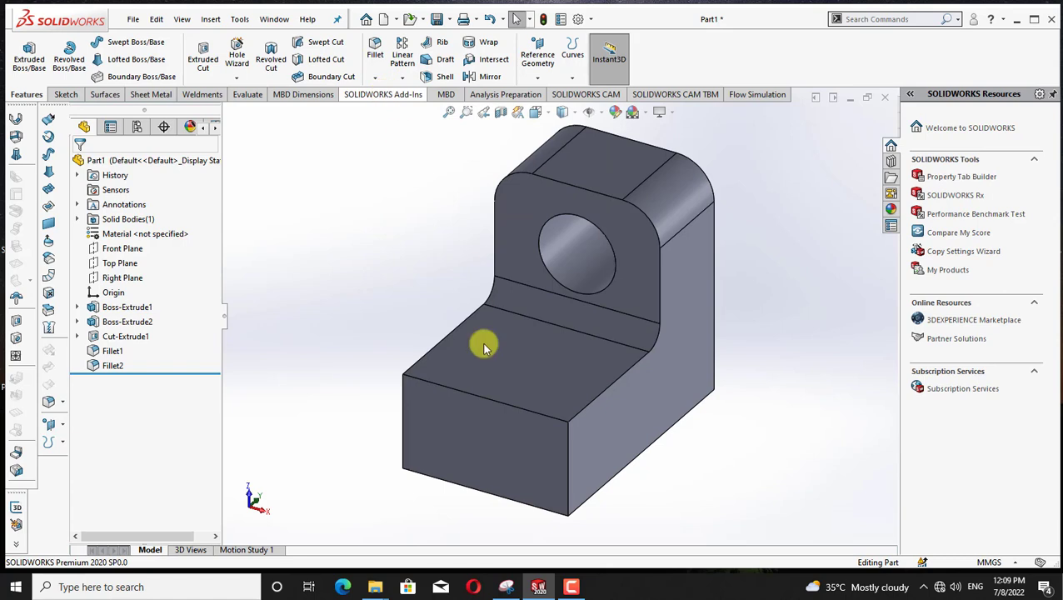
click(481, 399)
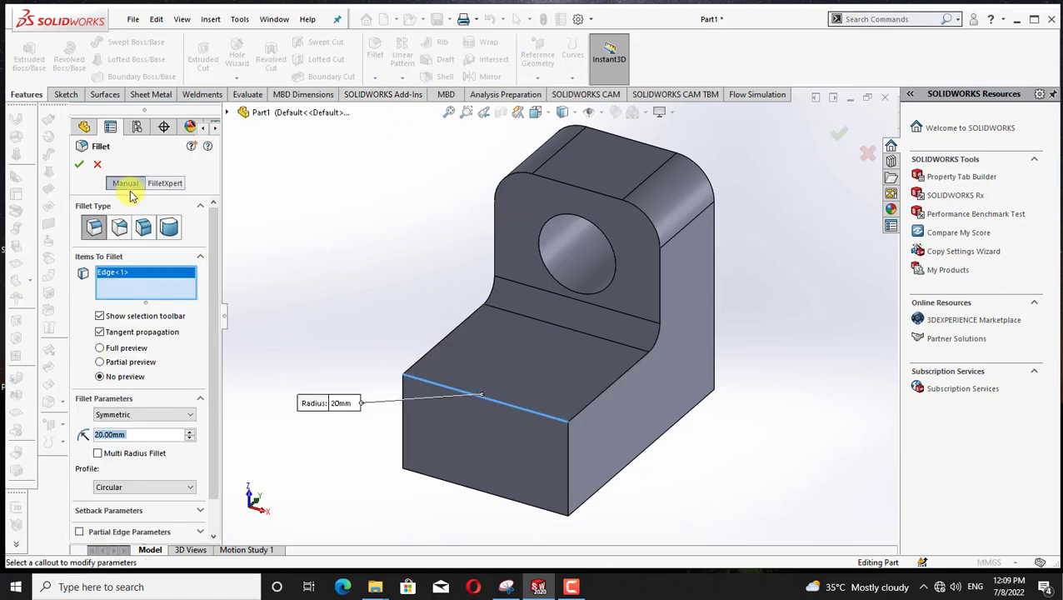
click(80, 167)
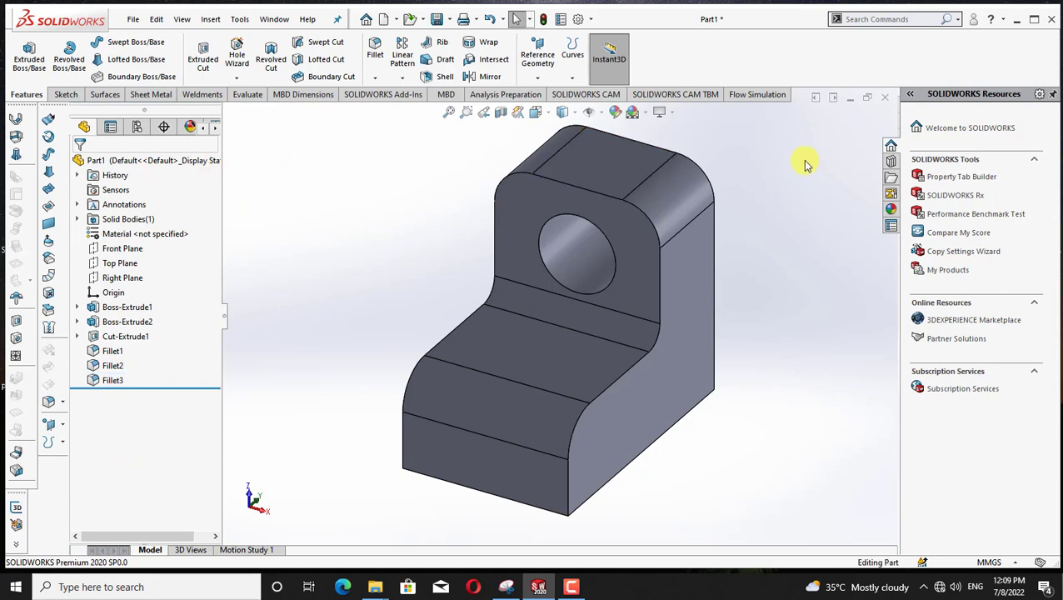
Show the part's feature dimensions and place the 70 mm height and the upright's R20 dimension clear of the model.
key(f)
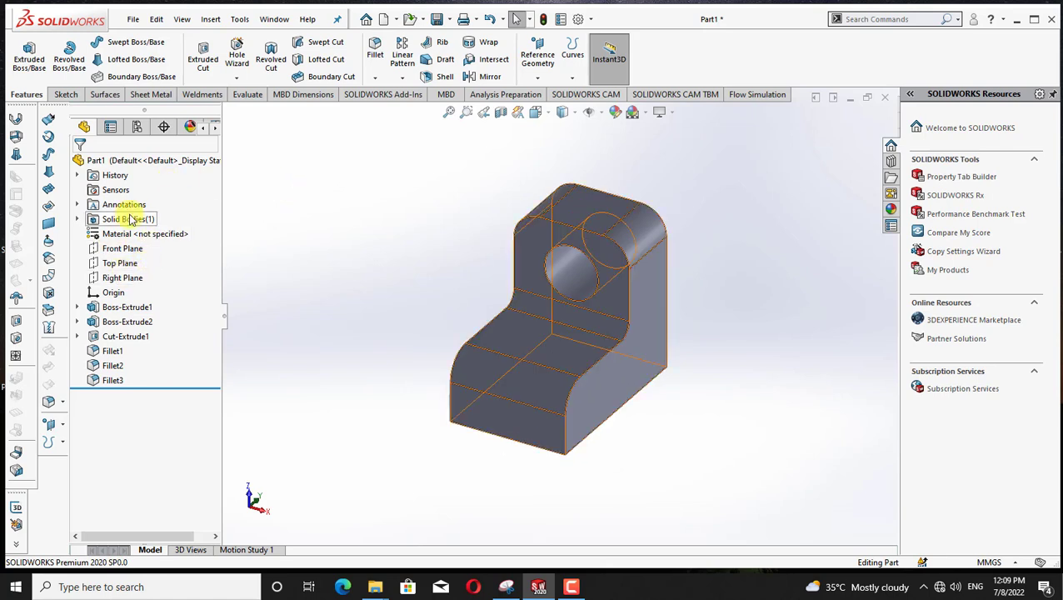
right_click(97, 205)
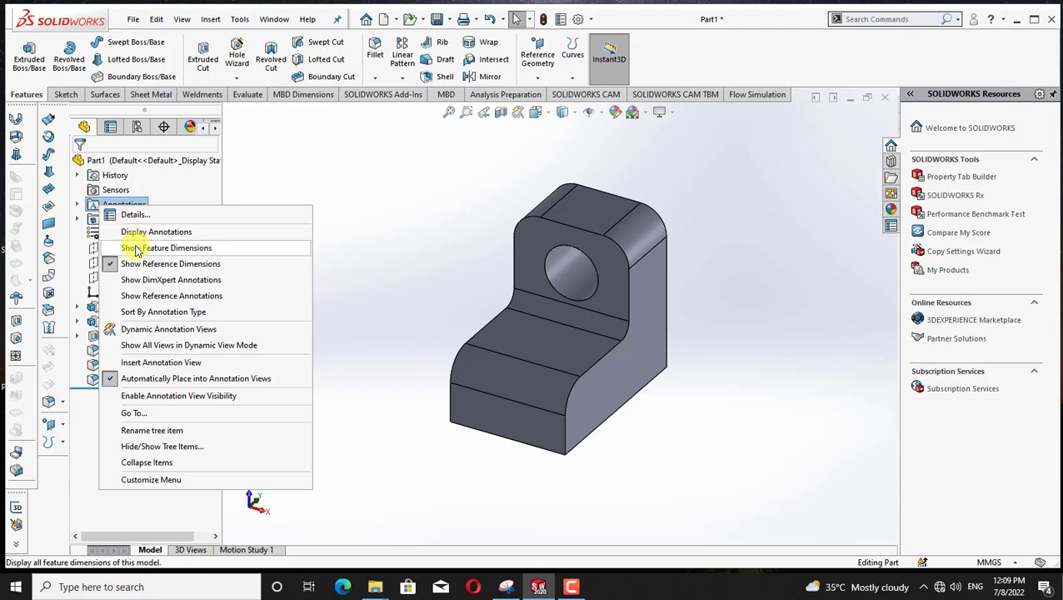
click(136, 252)
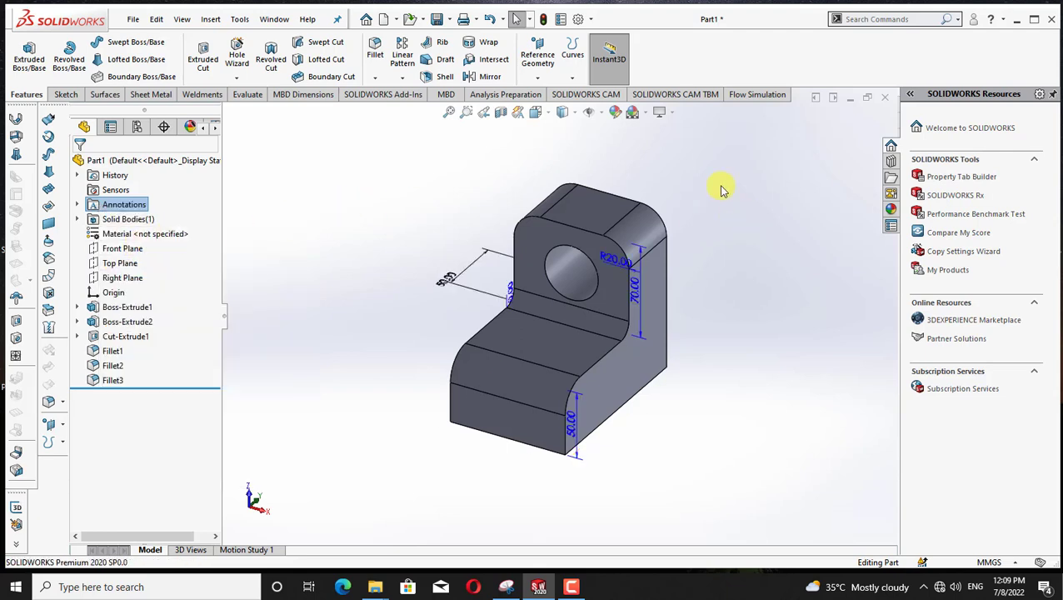
key(Up)
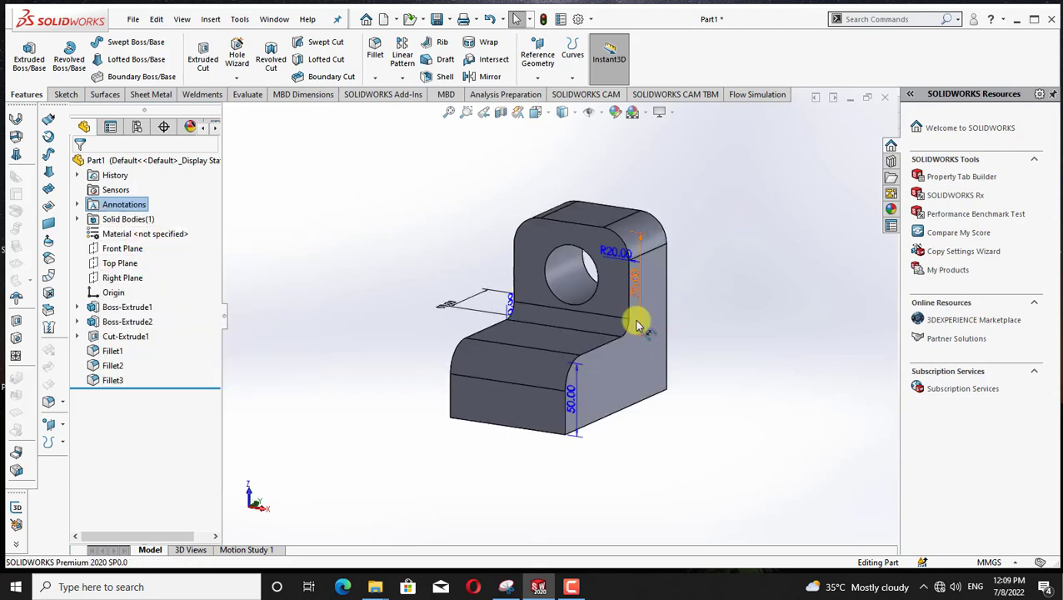
drag(638, 321, 722, 328)
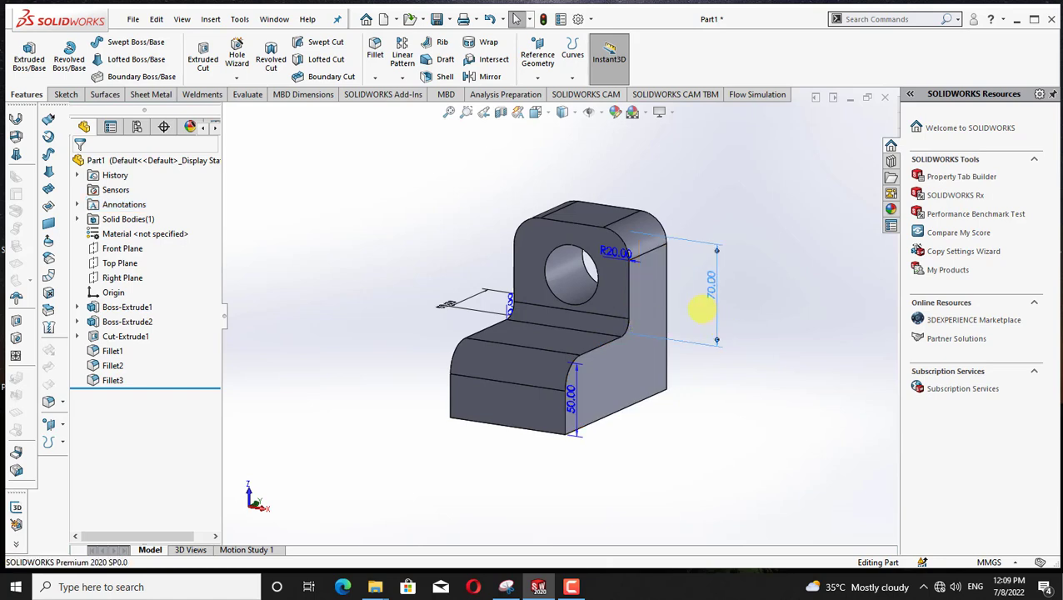
drag(617, 250, 692, 222)
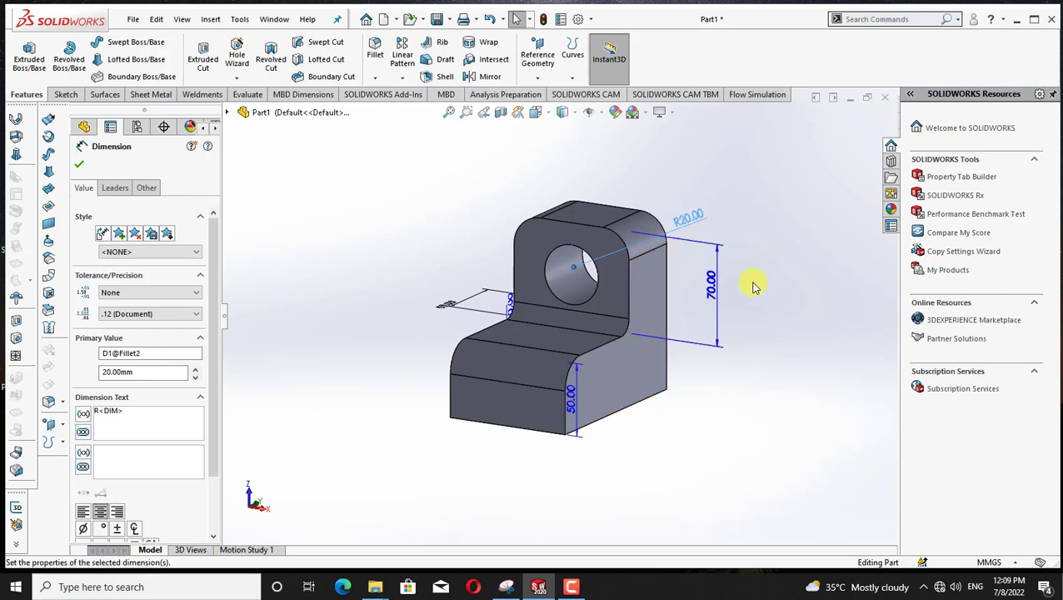
click(706, 423)
Move the step's R20 and the inner corner's R10 fillet dimensions outside the part, beside its other side face.
key(Right)
key(Right)
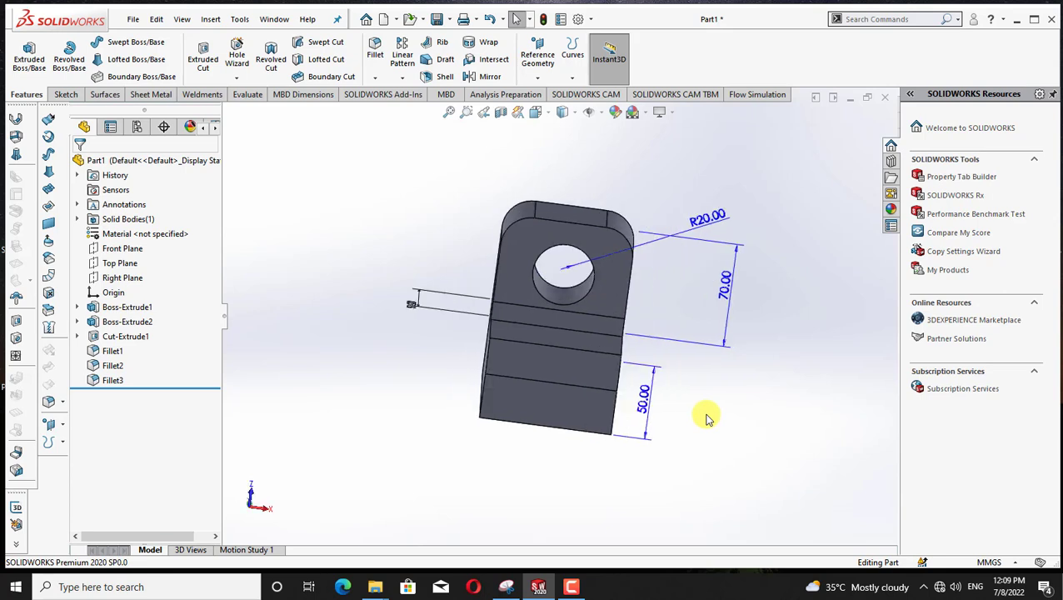
key(Up)
key(Right)
key(Right)
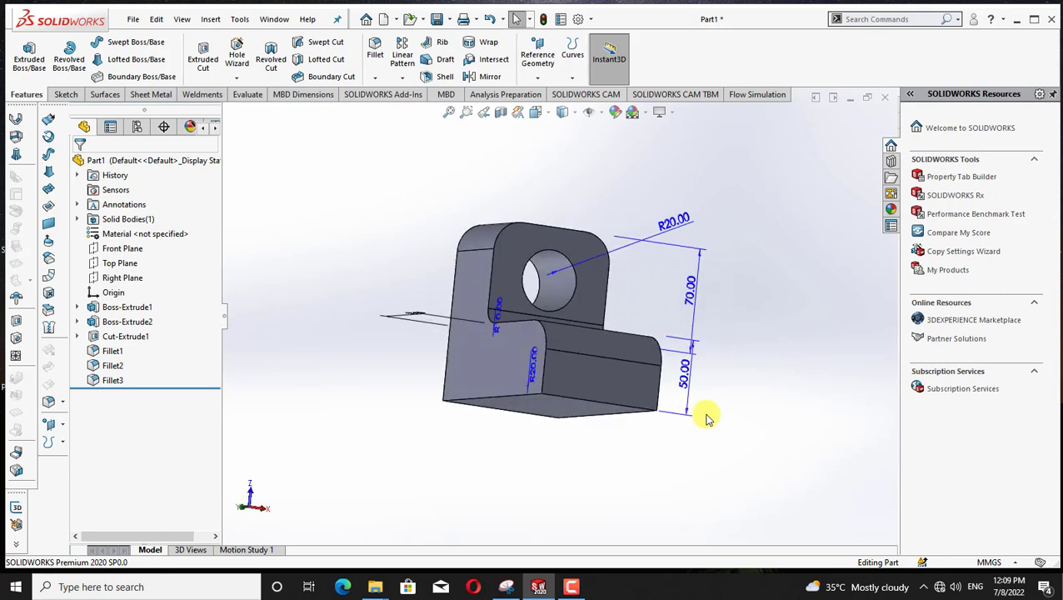
key(Down)
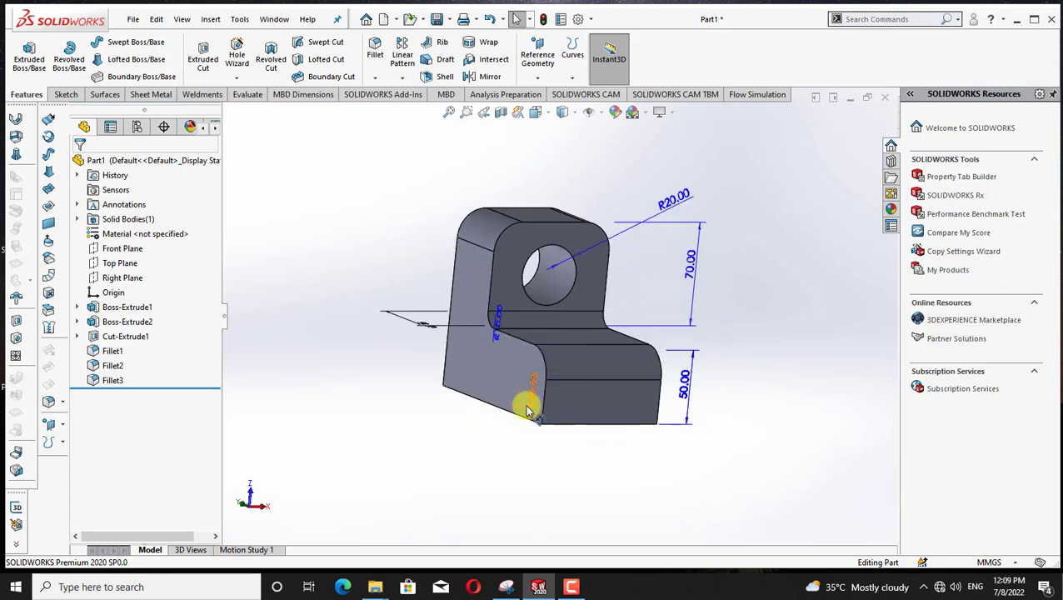
mouse_move(529, 410)
mouse_down()
mouse_move(458, 422)
mouse_move(414, 457)
mouse_move(419, 478)
mouse_move(396, 399)
mouse_move(398, 422)
mouse_move(441, 417)
mouse_move(571, 372)
mouse_move(543, 395)
mouse_up()
drag(493, 439, 406, 426)
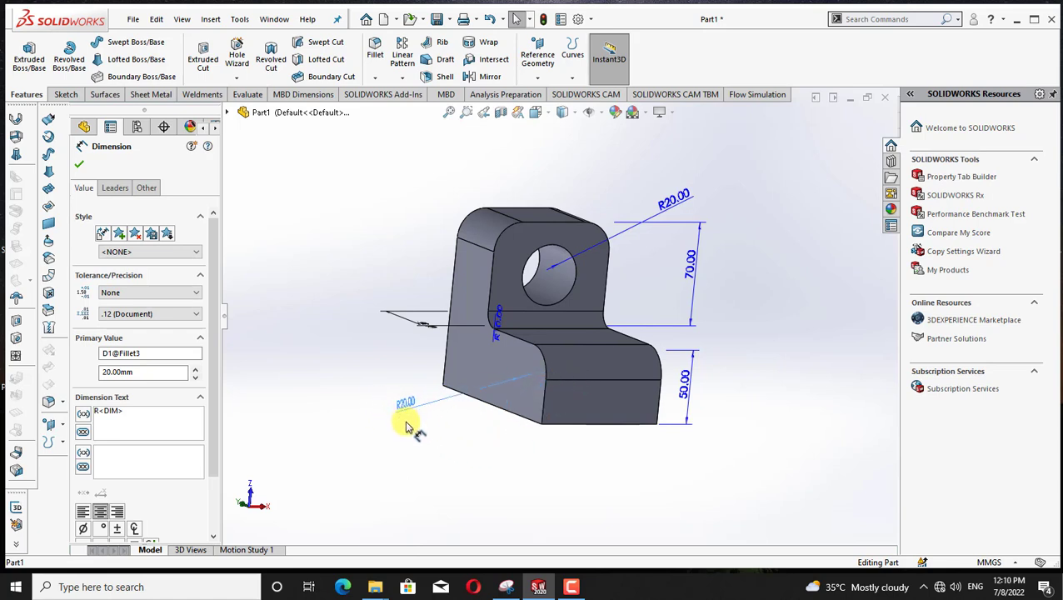
drag(496, 336, 399, 289)
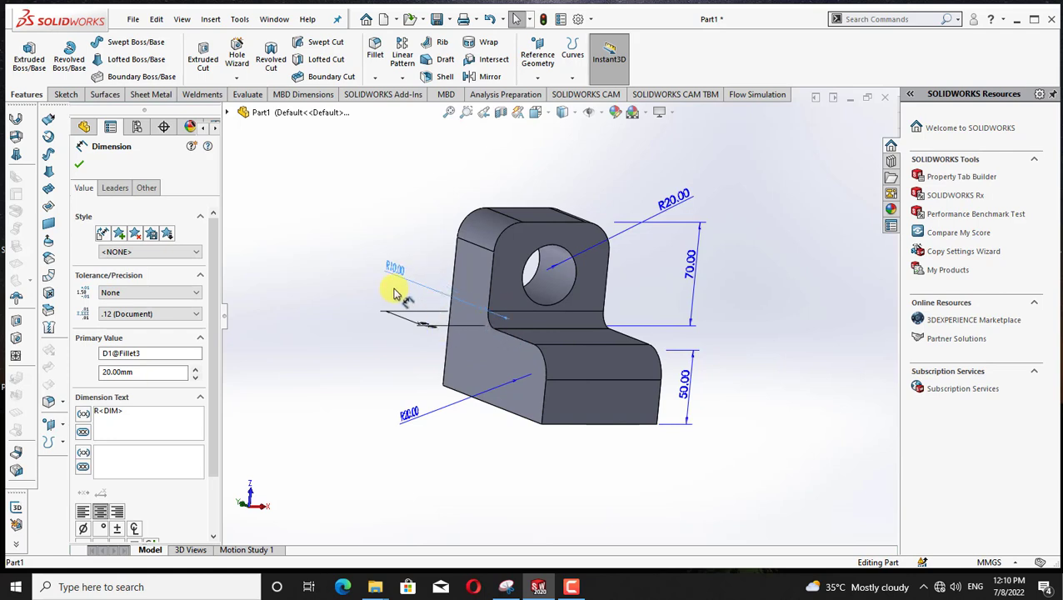
click(752, 375)
Examine the arrangement of the part's dimensions from both sides.
key(Left)
key(Left)
key(Left)
key(Left)
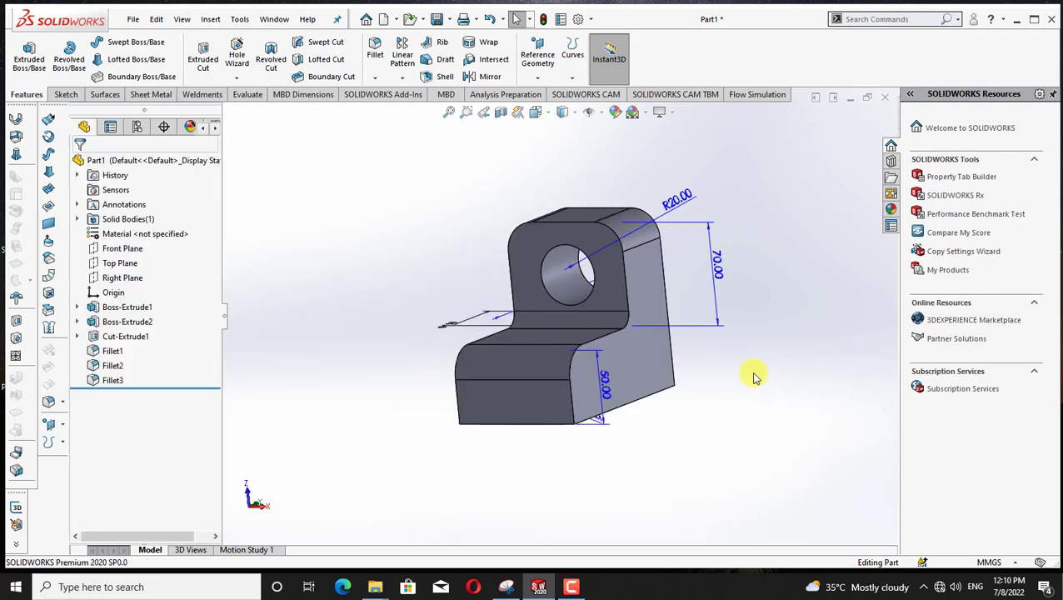
key(Right)
key(Right)
key(Right)
key(Right)
key(Right)
key(Right)
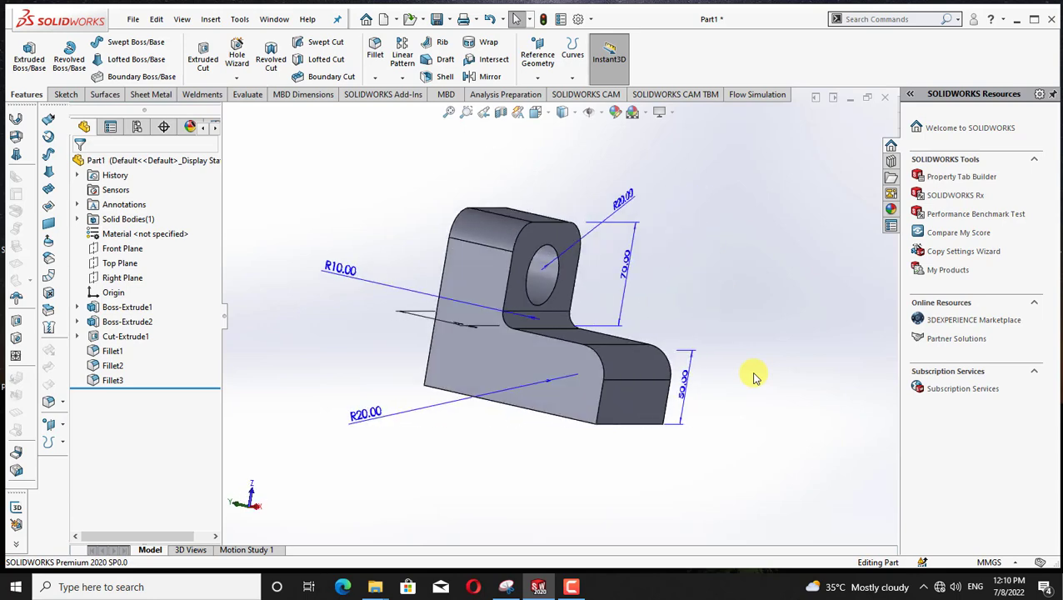
key(Left)
key(Left)
key(Left)
key(Left)
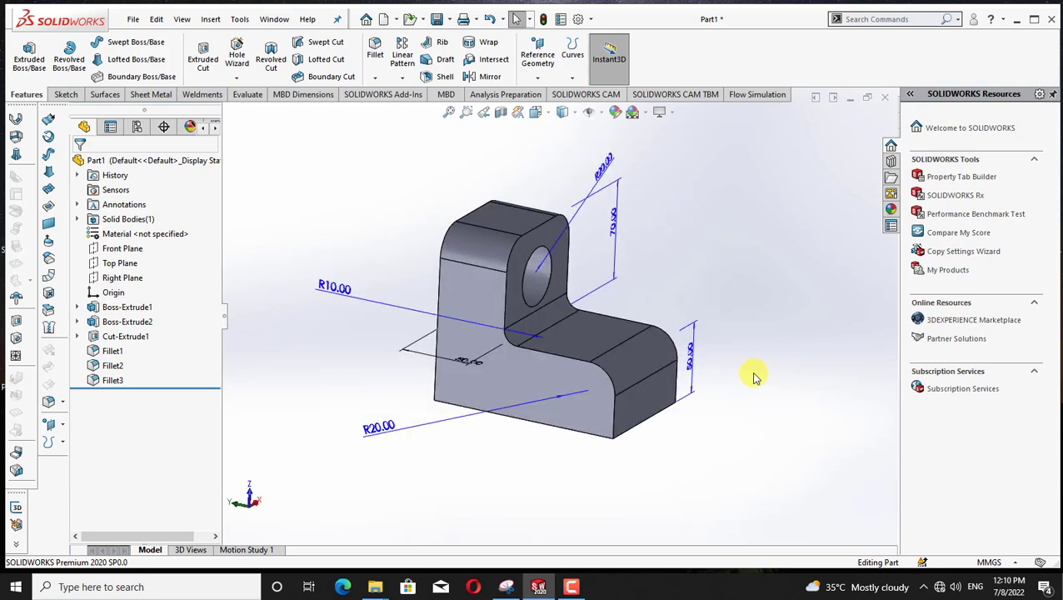
key(Left)
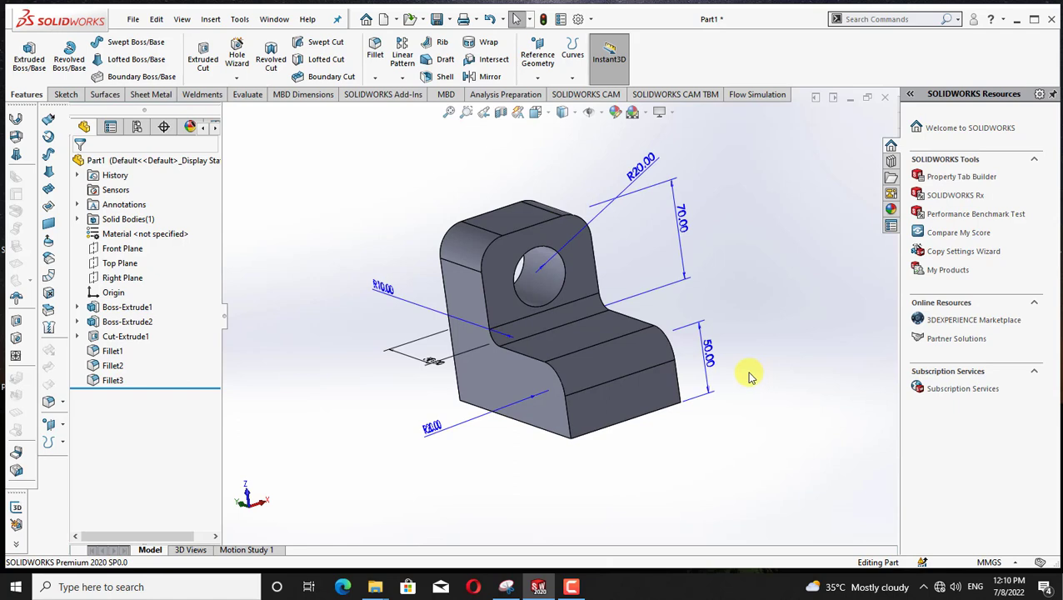
Move the step's R20 dimension in front of the part and shift the upright's R20 away from the 70 mm dimension.
key(Down)
key(Right)
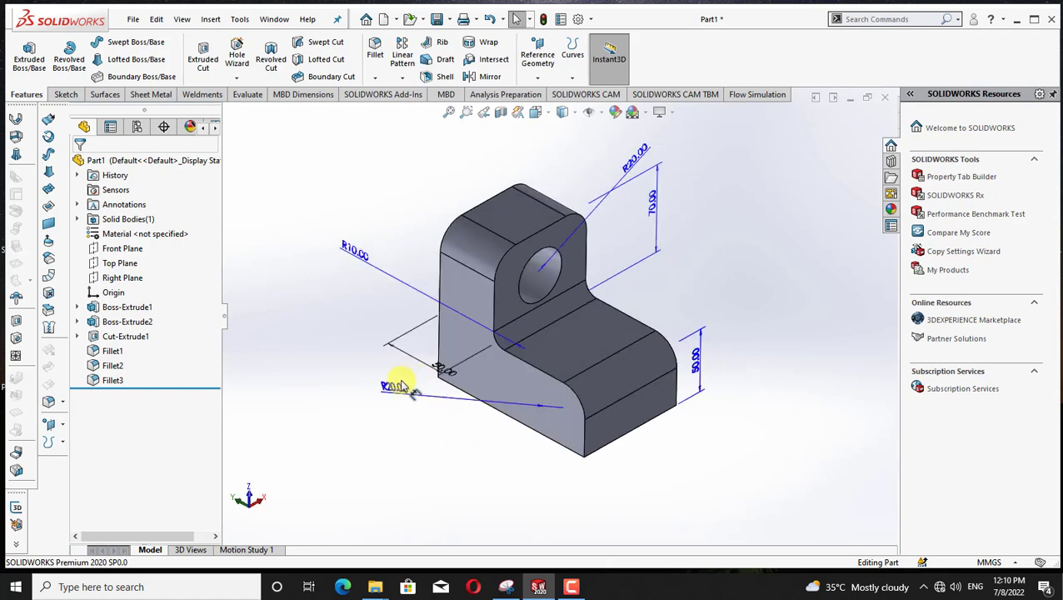
drag(397, 386, 670, 484)
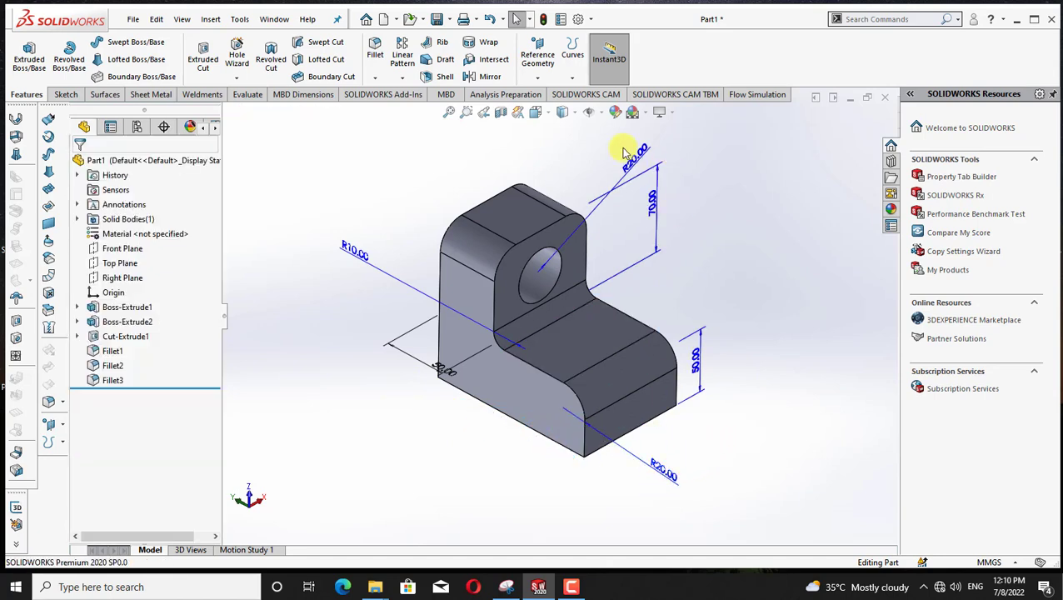
drag(636, 167, 618, 150)
click(734, 252)
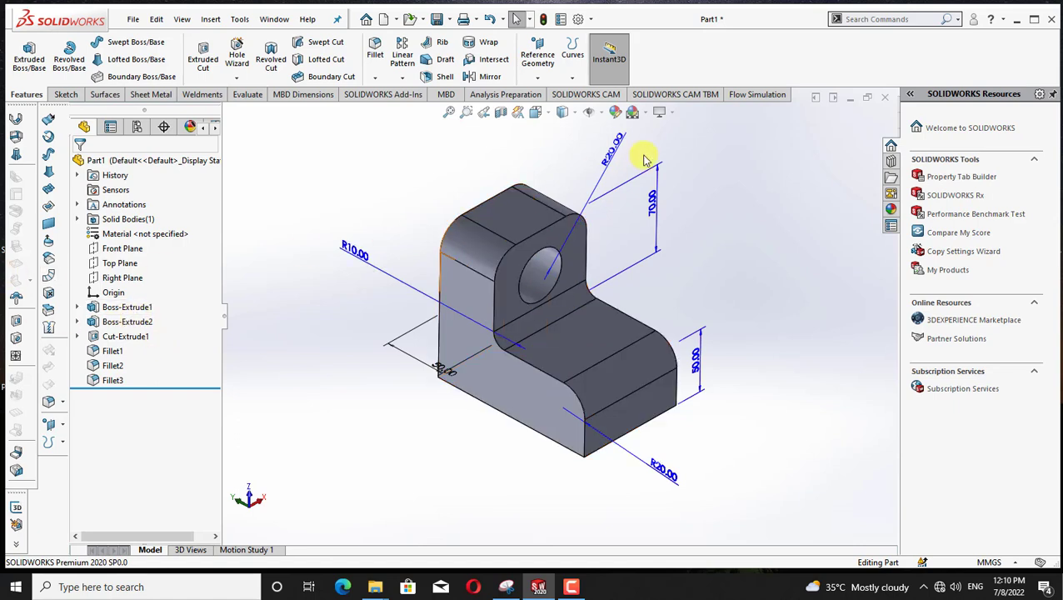
Change the scene to a plain white background.
click(672, 114)
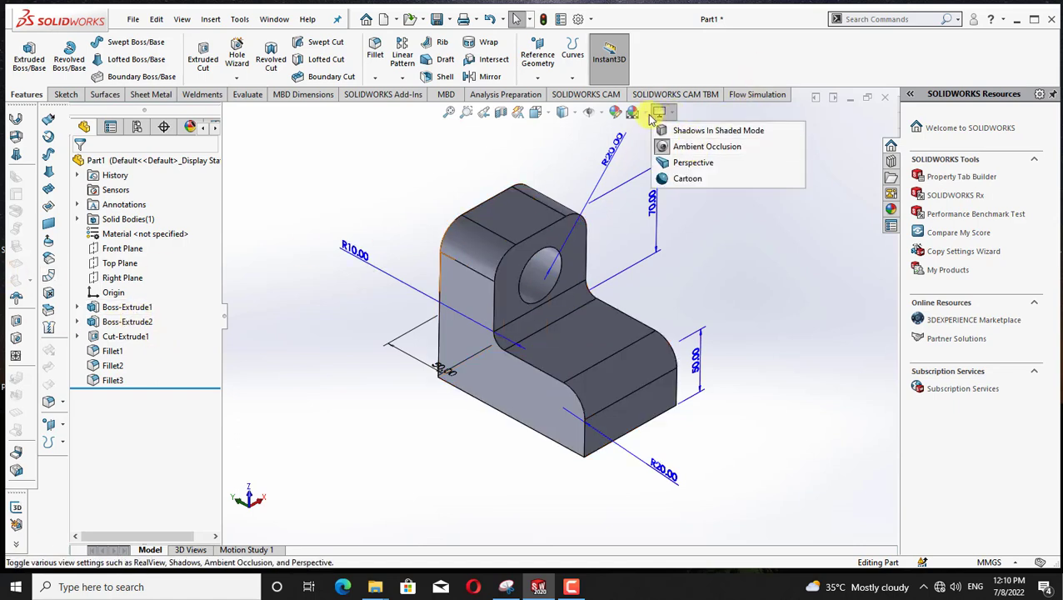
click(632, 111)
click(658, 148)
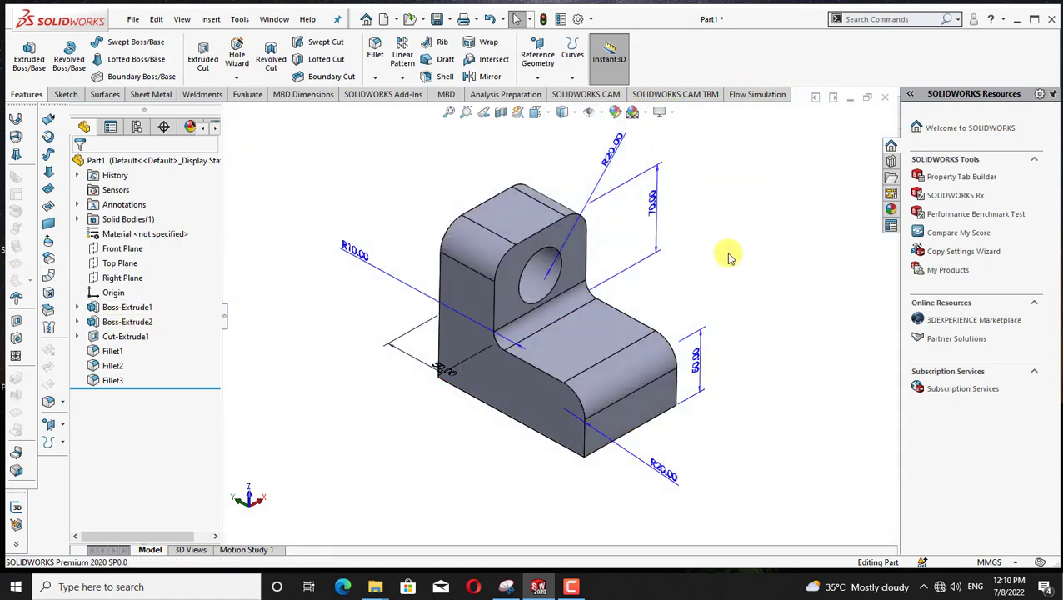